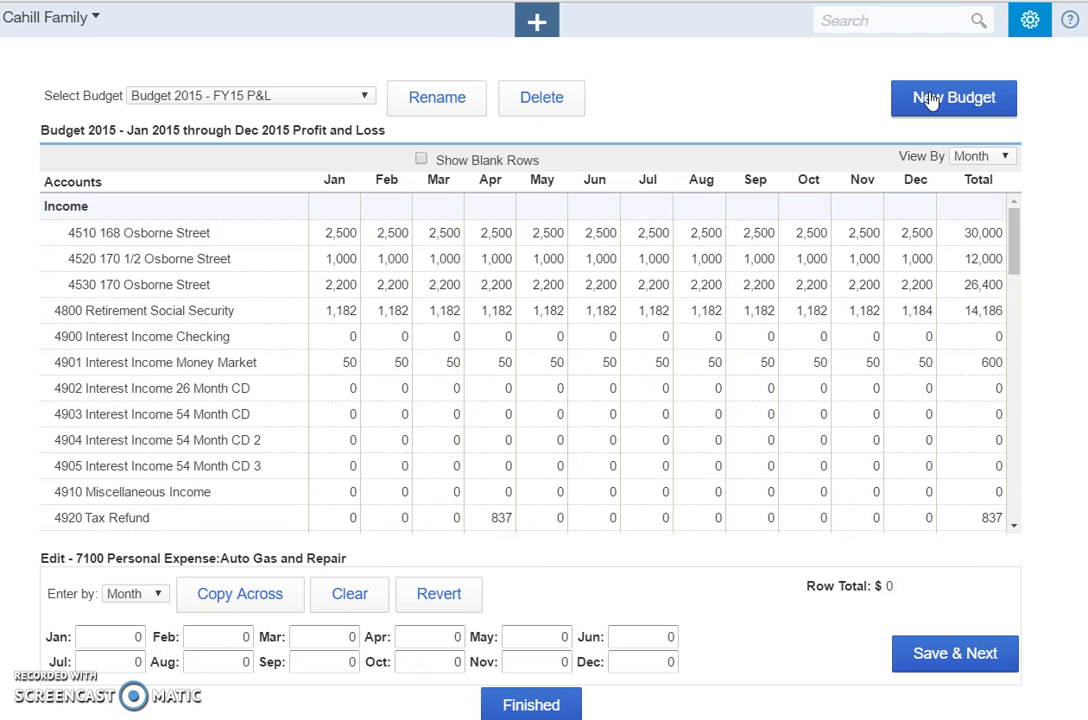
Start a new budget based on actual amounts from the last fiscal year.
left_click(930, 98)
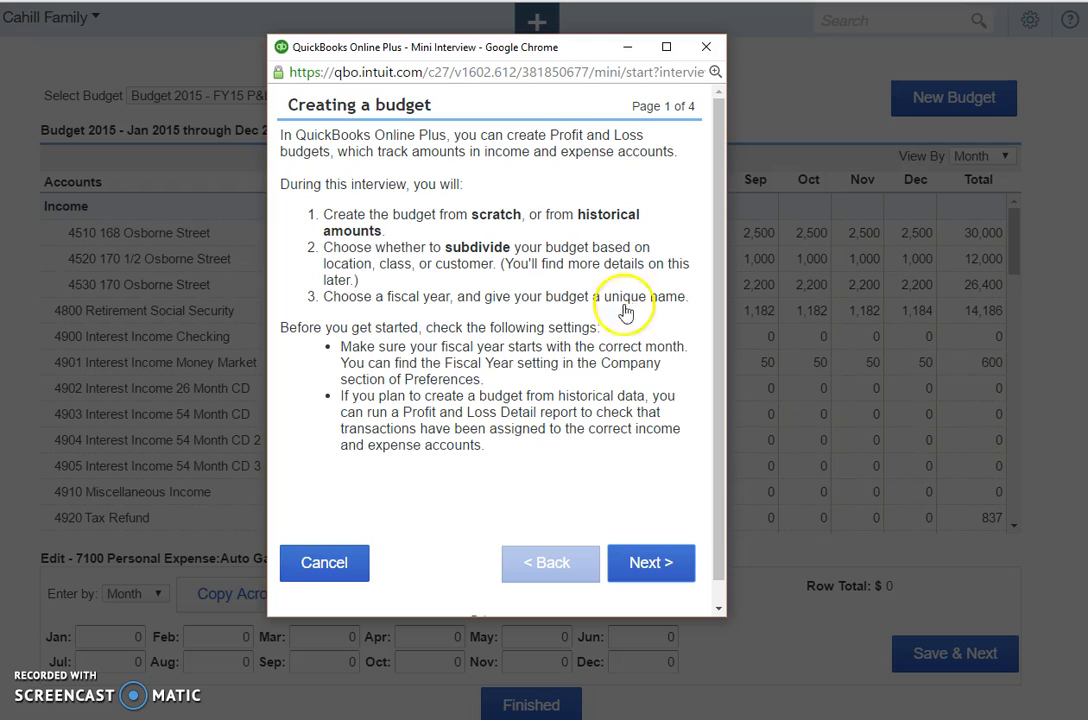
left_click(663, 565)
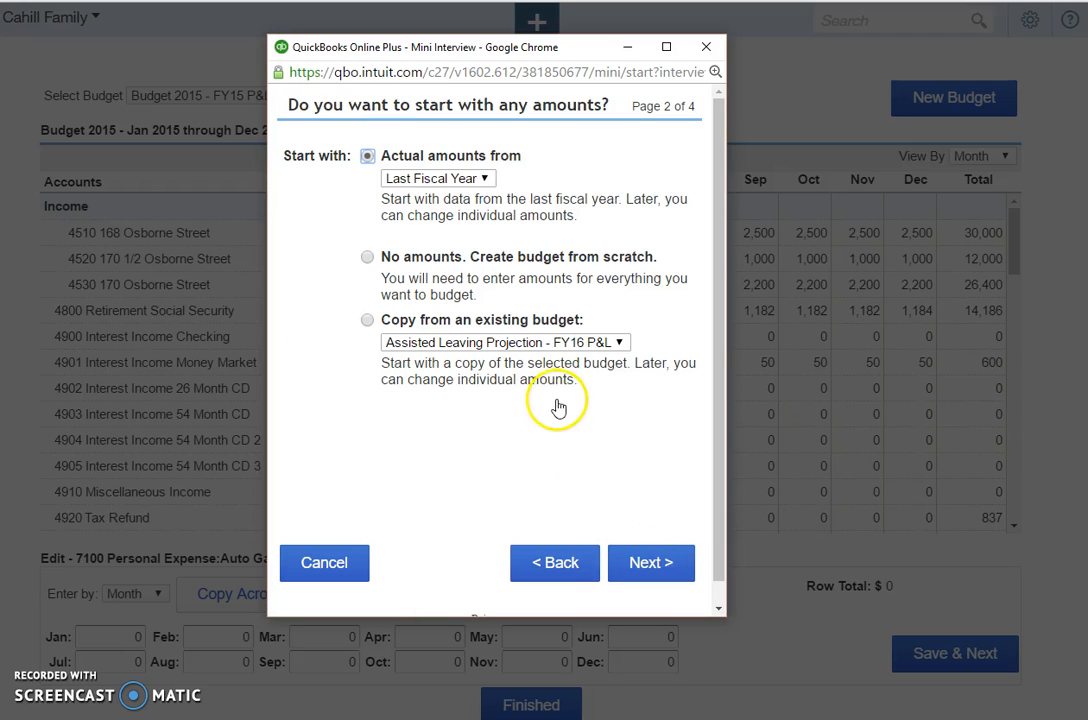
left_click(486, 180)
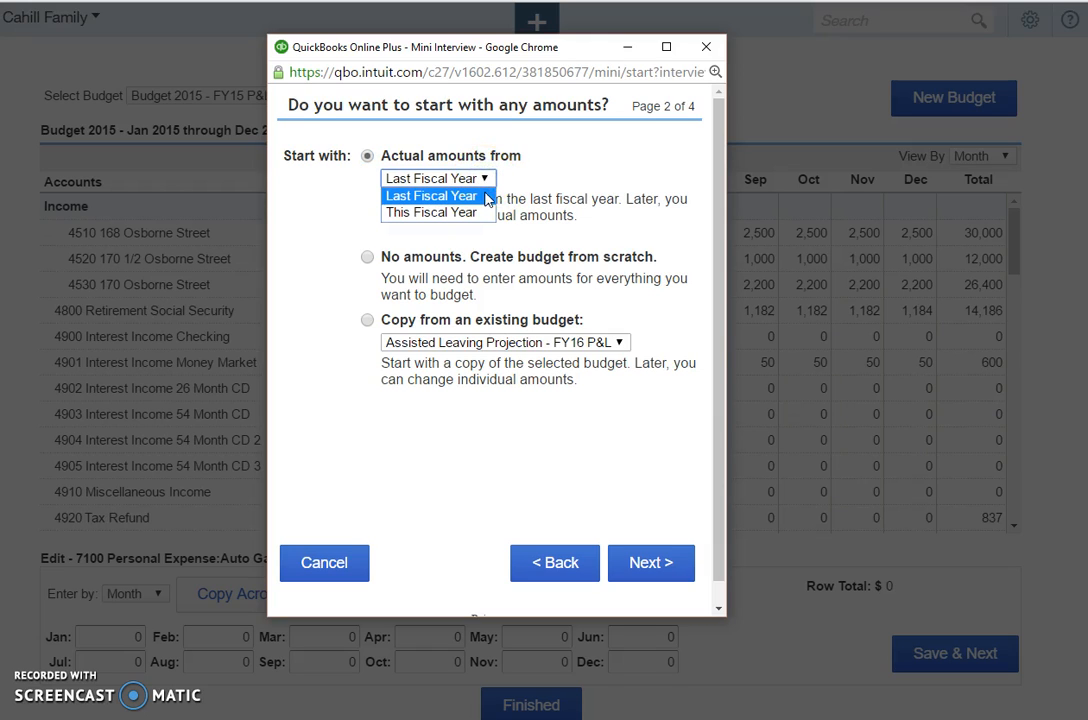
left_click(485, 198)
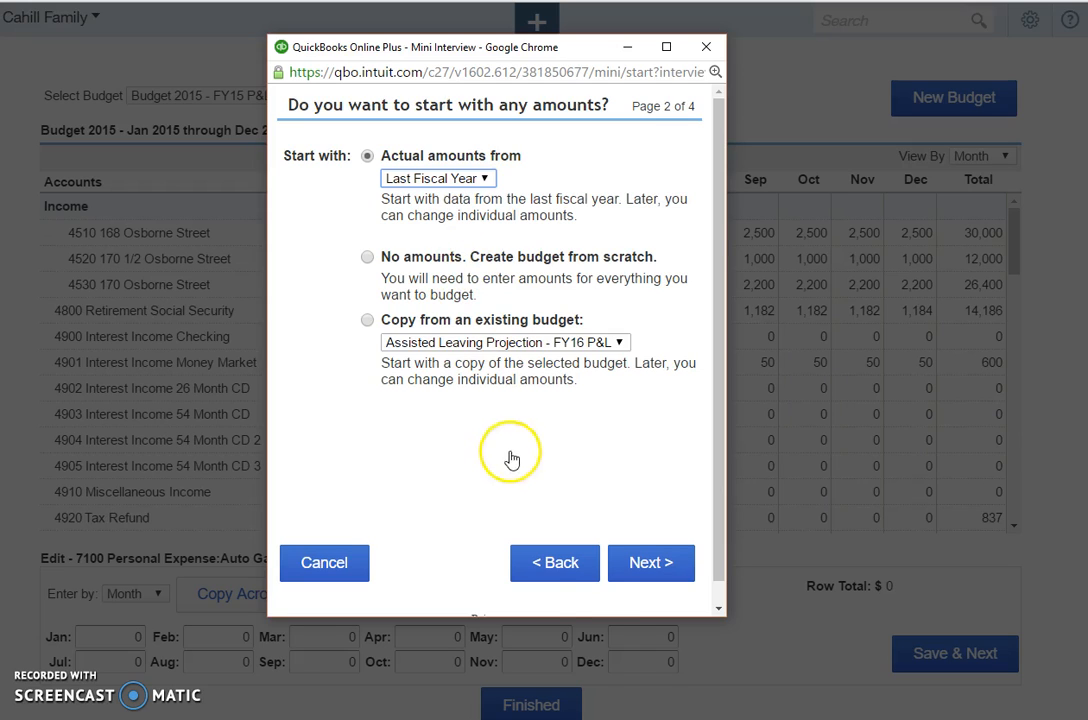
left_click(612, 343)
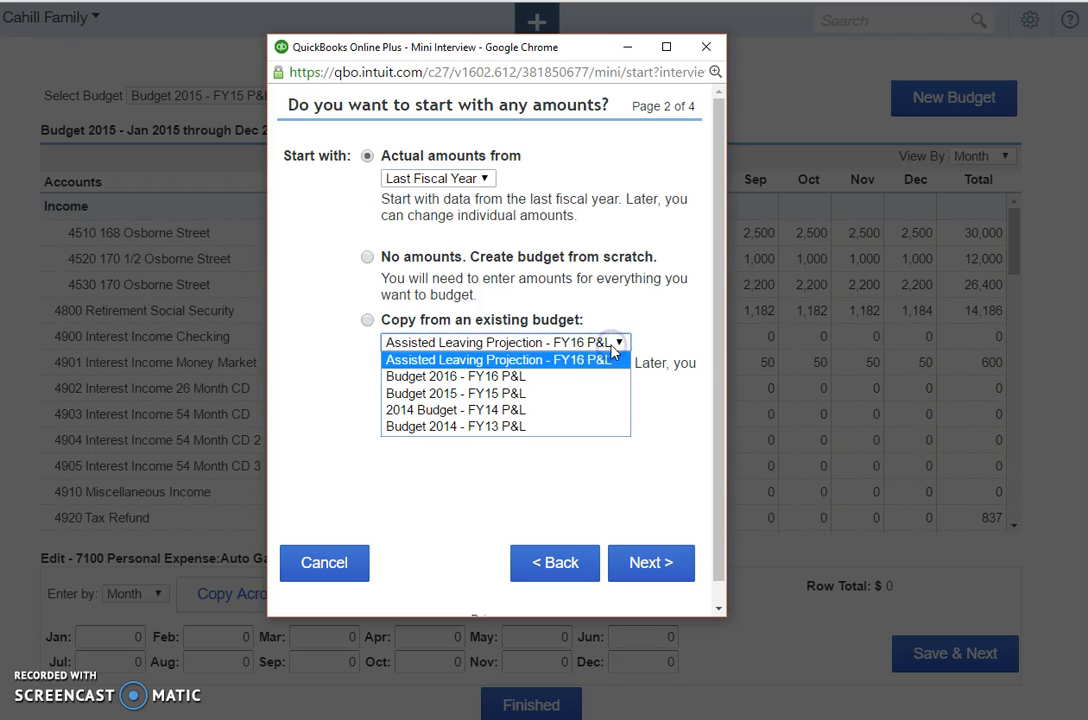
left_click(658, 430)
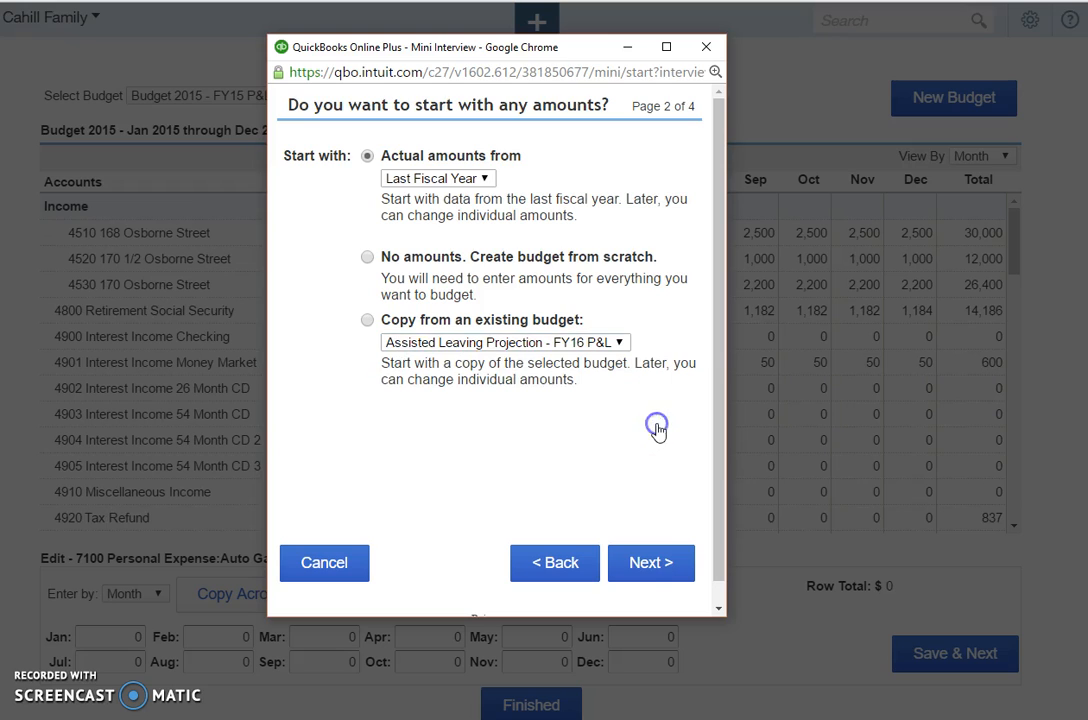
left_click(636, 564)
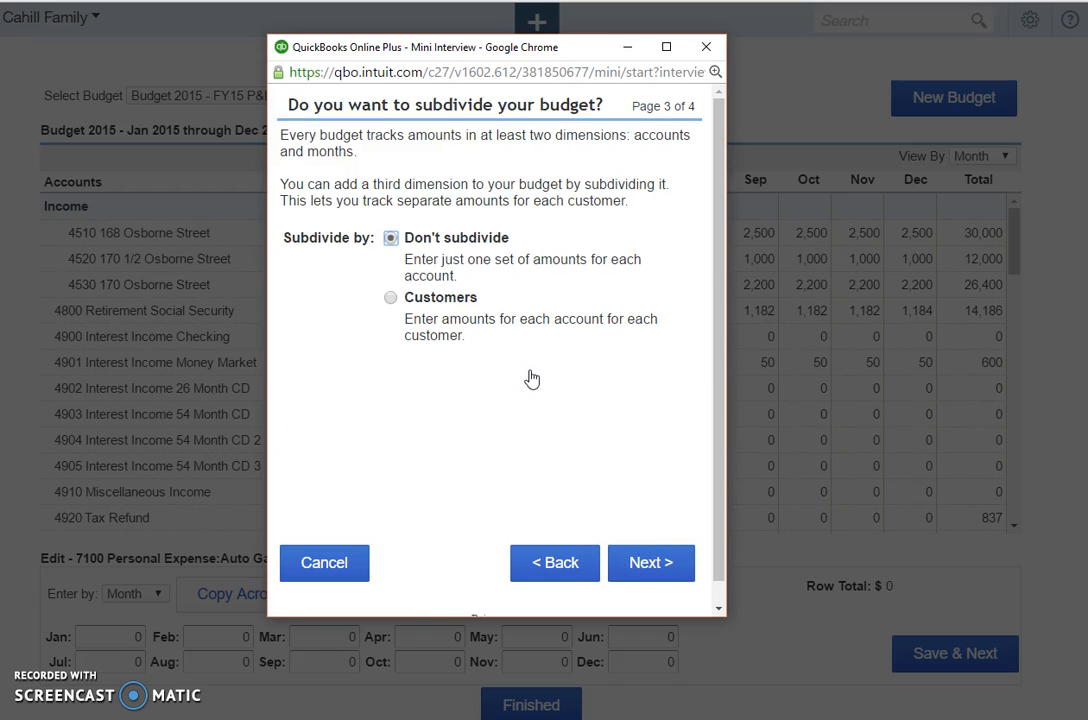
Leave the budget undivided for FY2016, name it with "Sample", the person's first name and "2016", and finish creating it.
left_click(471, 331)
left_click(646, 564)
left_click(648, 565)
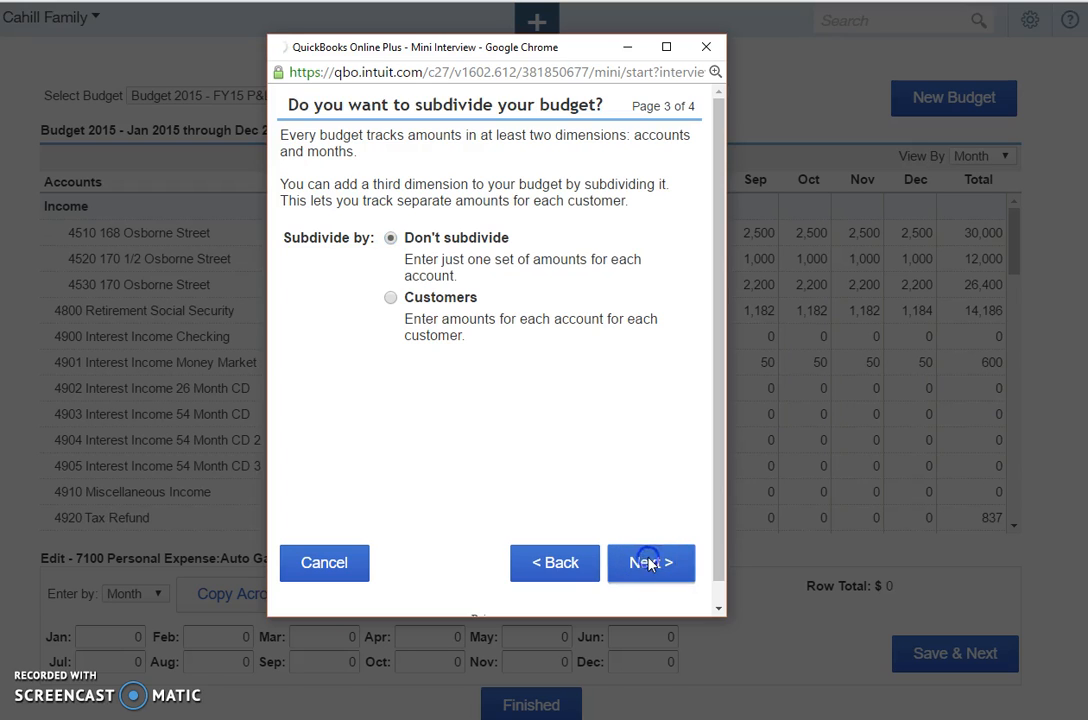
left_click(562, 393)
left_click(509, 299)
type("Sa")
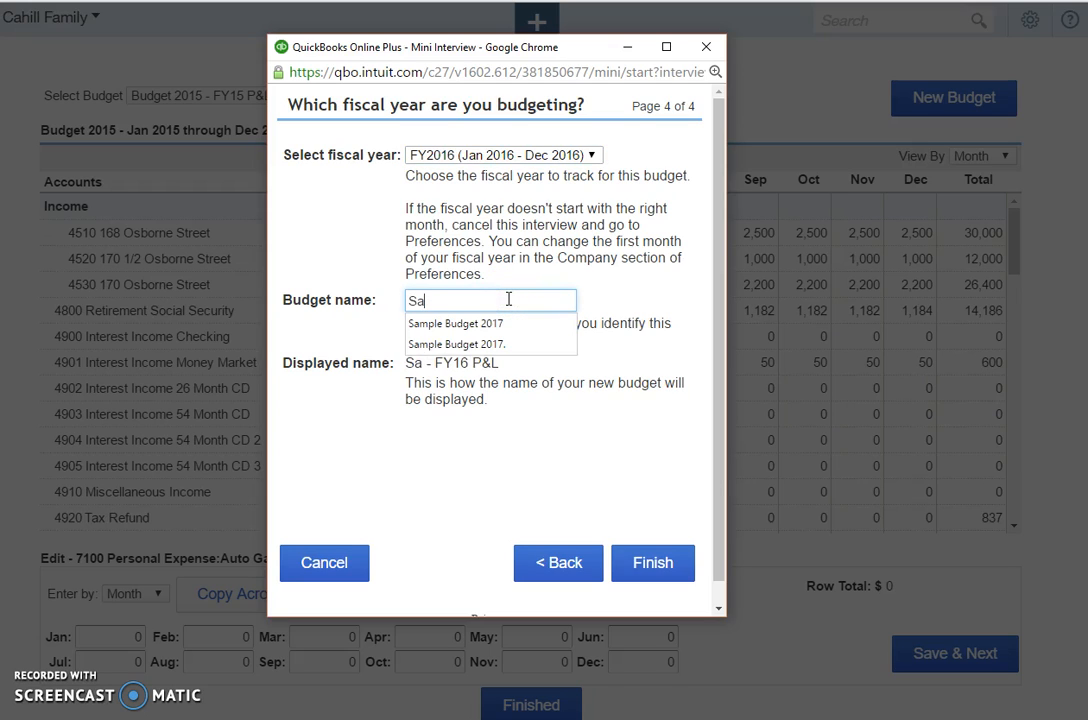
type("mple ")
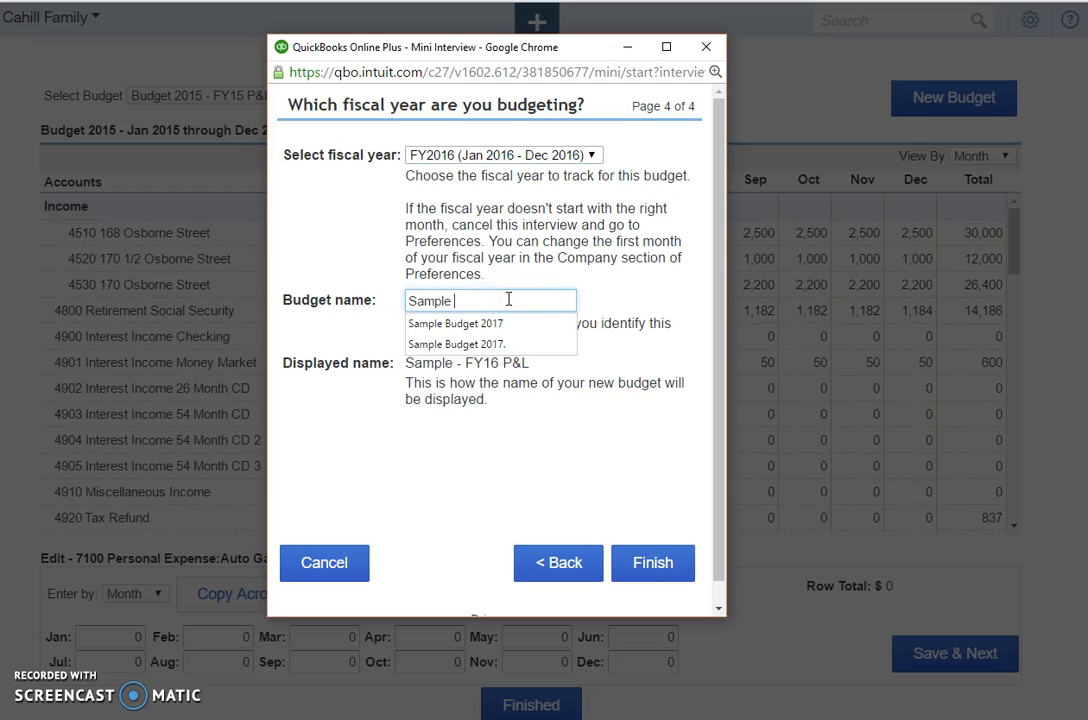
type("Doris ")
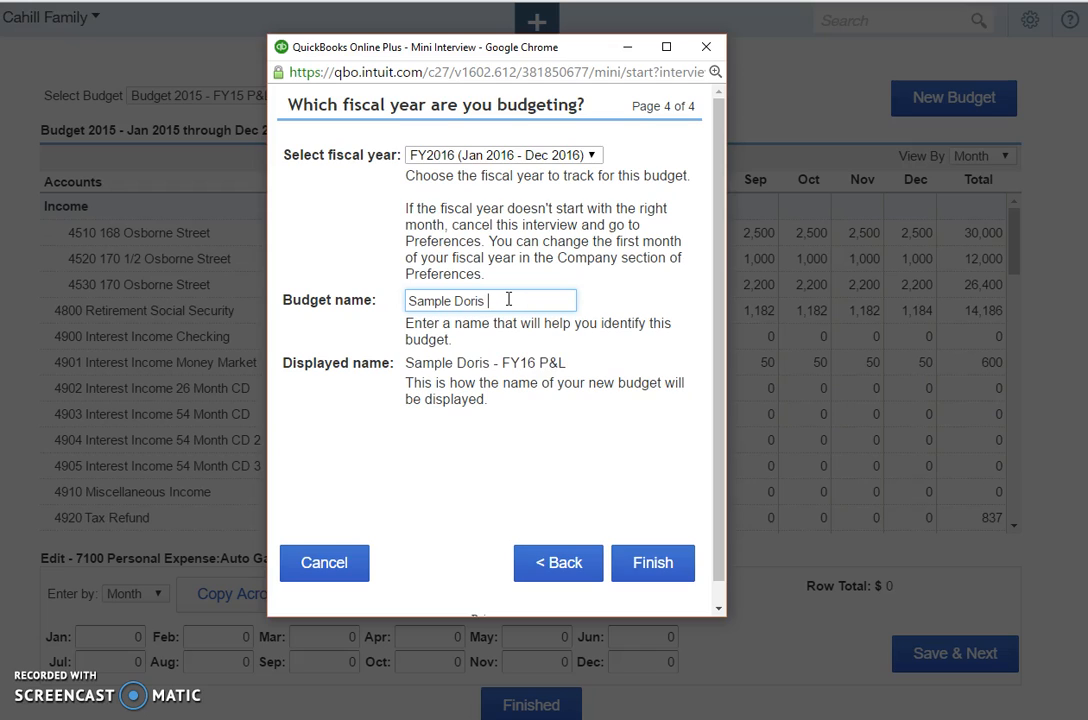
type("2016")
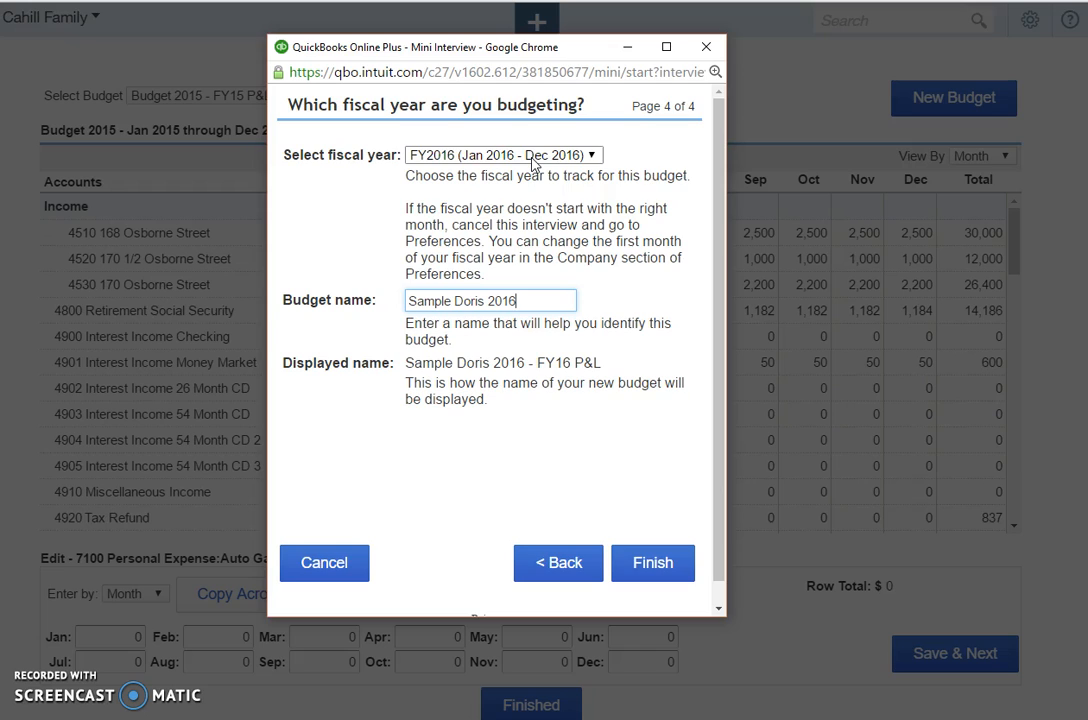
left_click(653, 566)
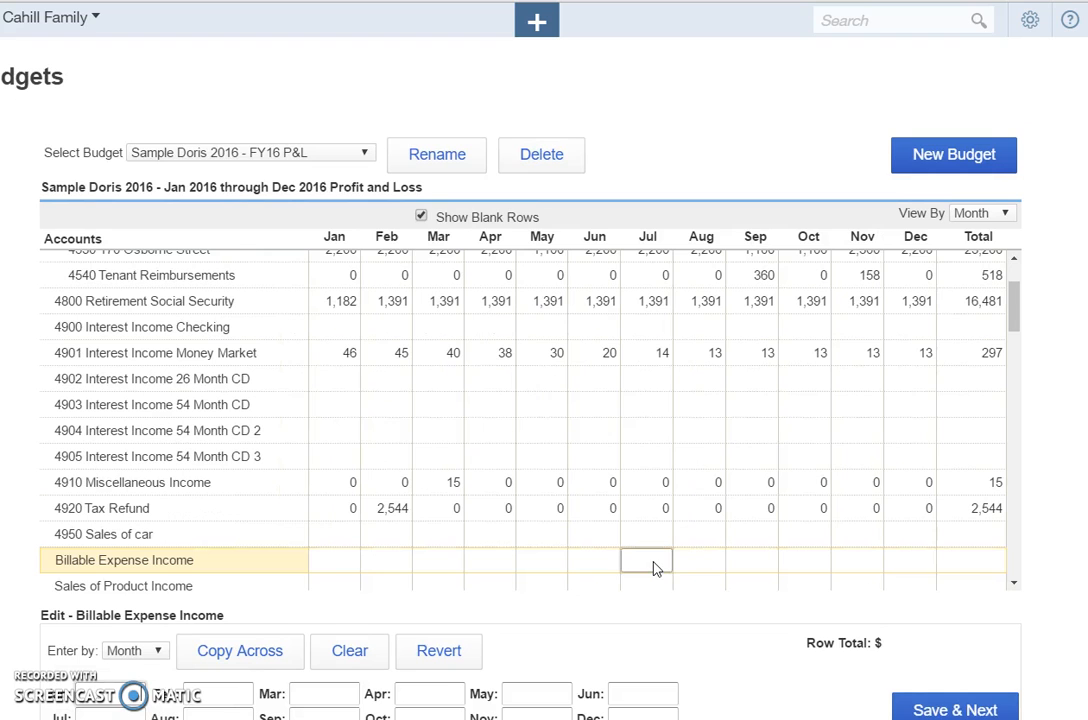
View the new budget by quarter and by year, and return it to the monthly view.
left_click(998, 276)
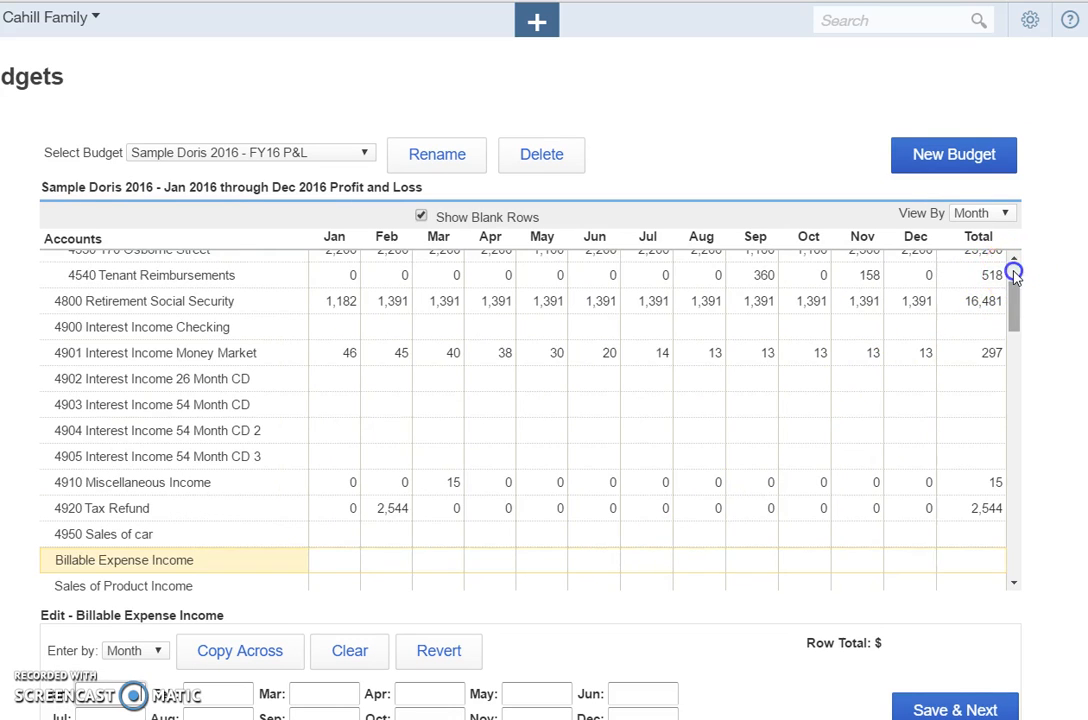
left_click(1013, 271)
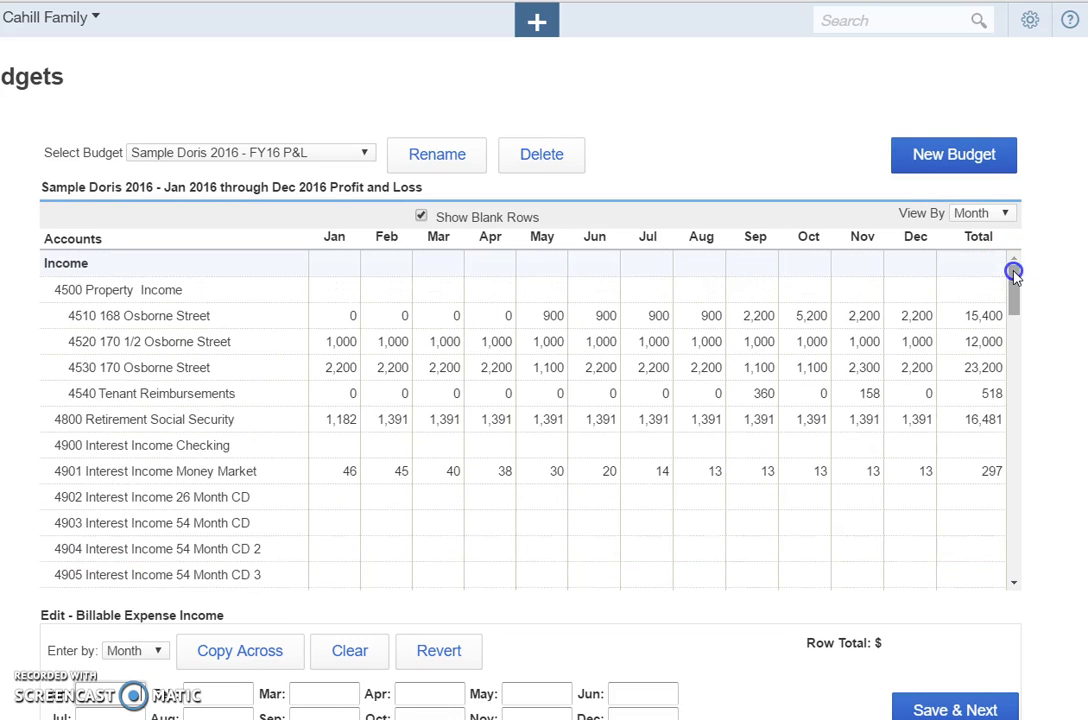
left_click(963, 216)
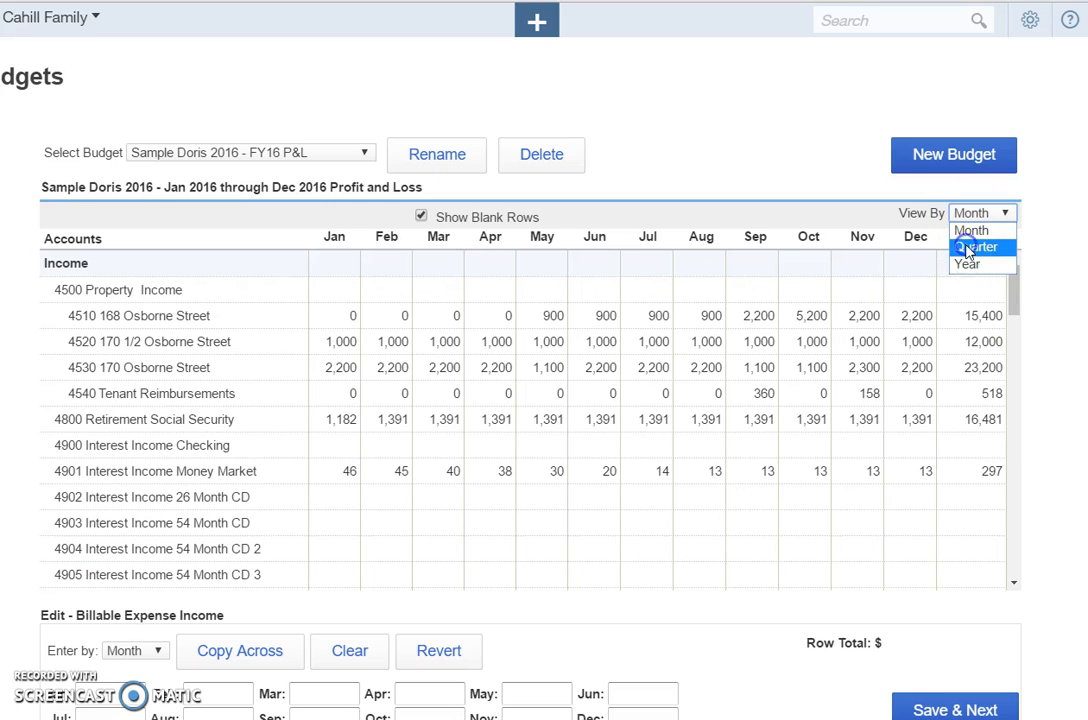
left_click(968, 248)
left_click(981, 216)
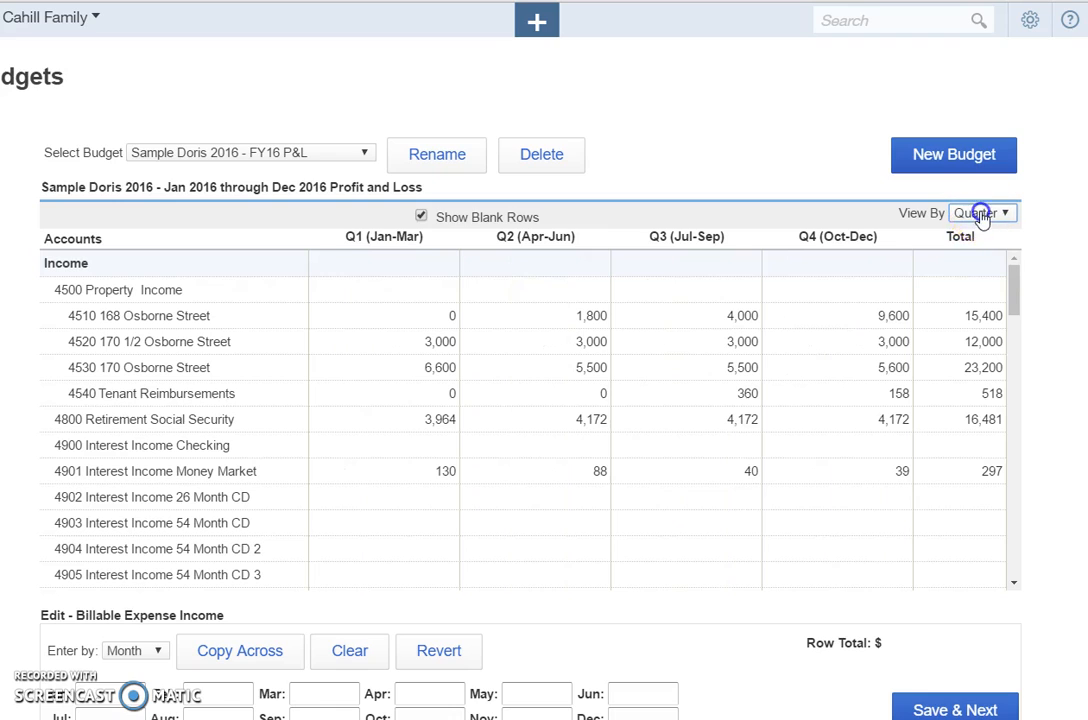
left_click(970, 265)
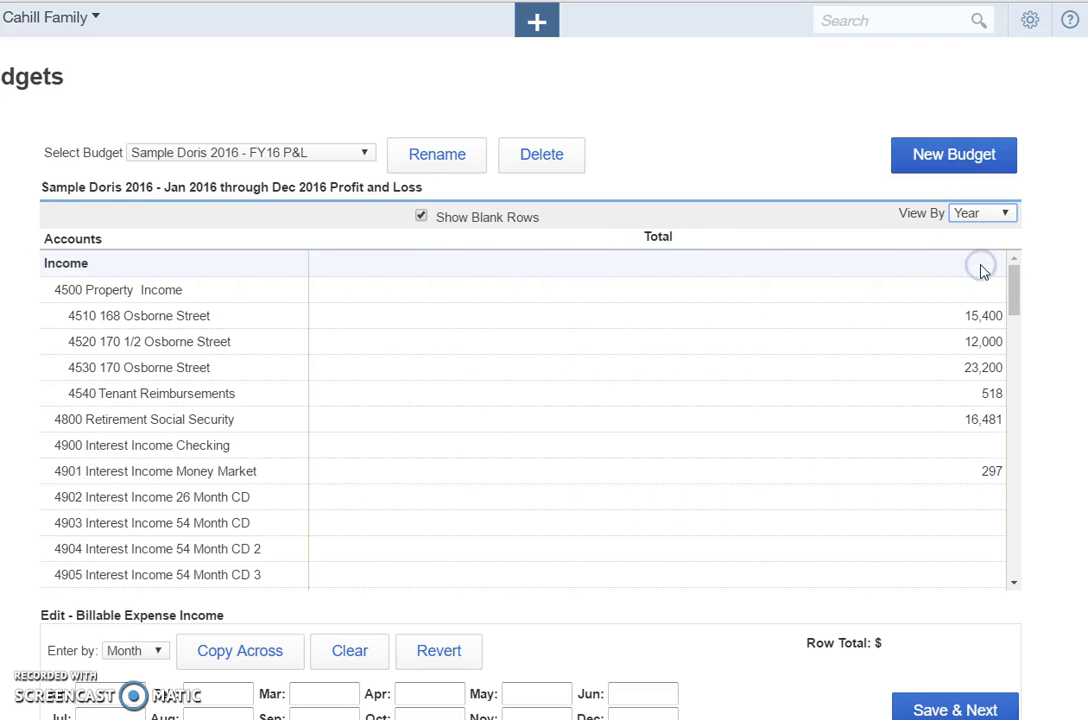
left_click(979, 215)
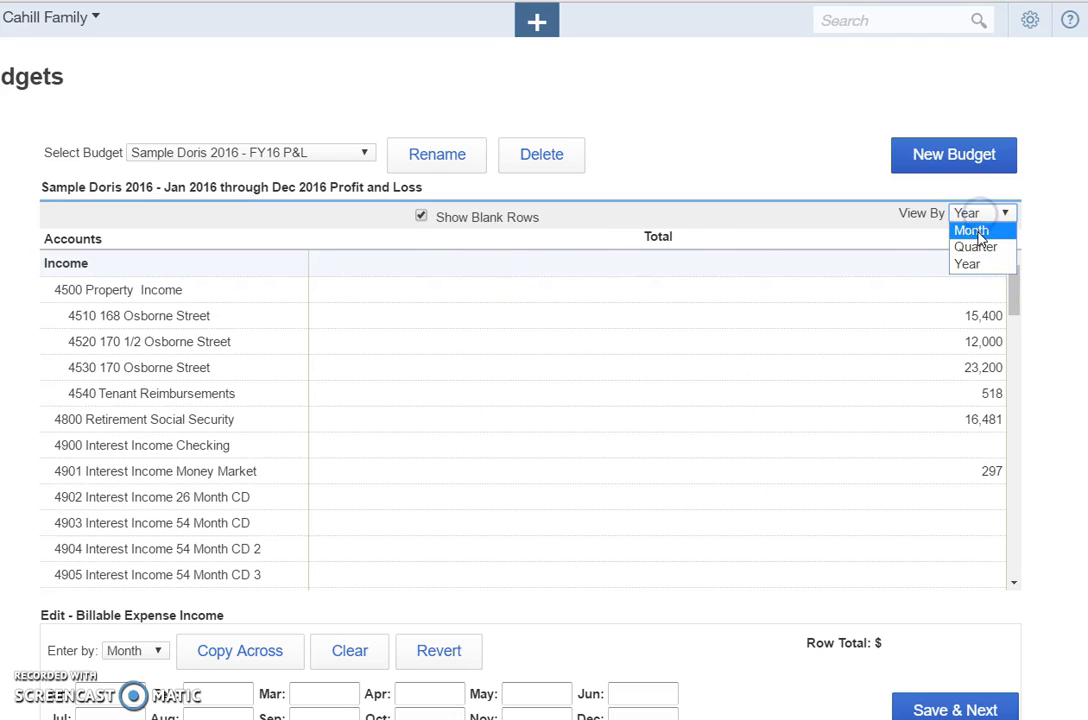
left_click(975, 231)
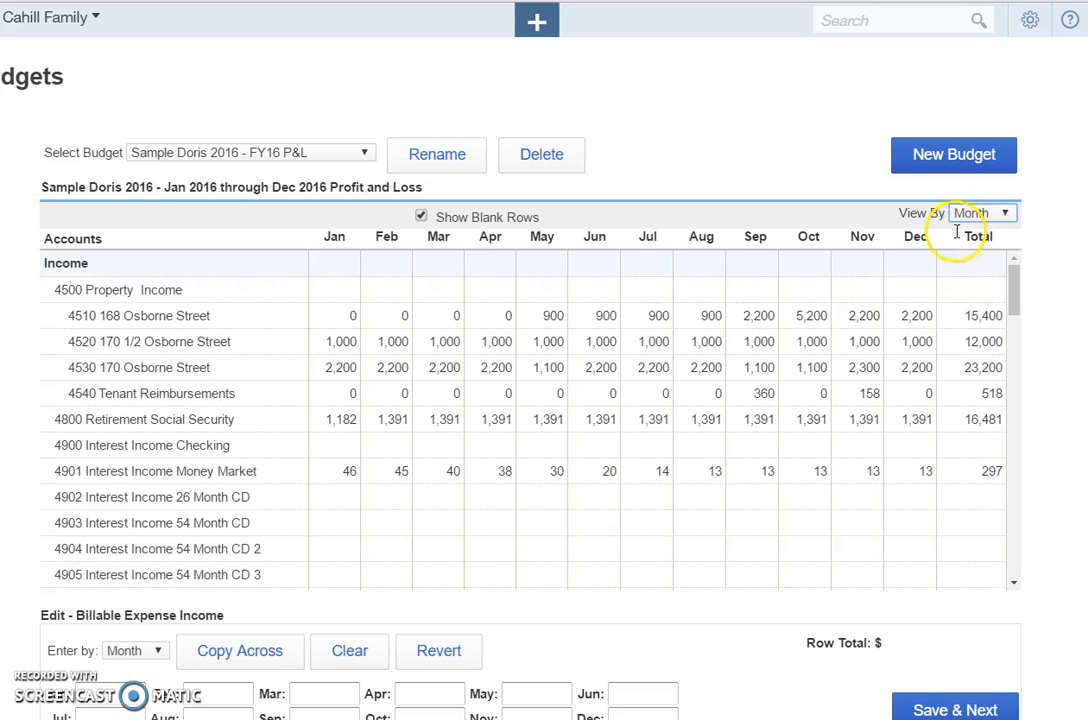
Hide the blank rows and select the 4510 property income row for editing.
left_click(421, 217)
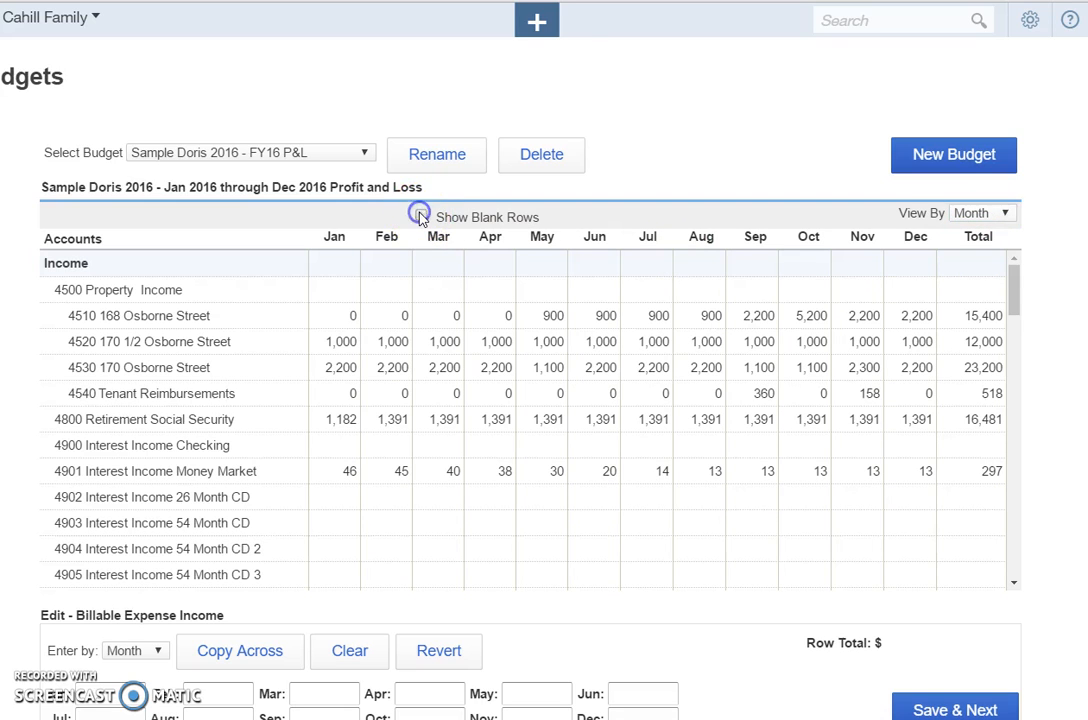
left_click(560, 297)
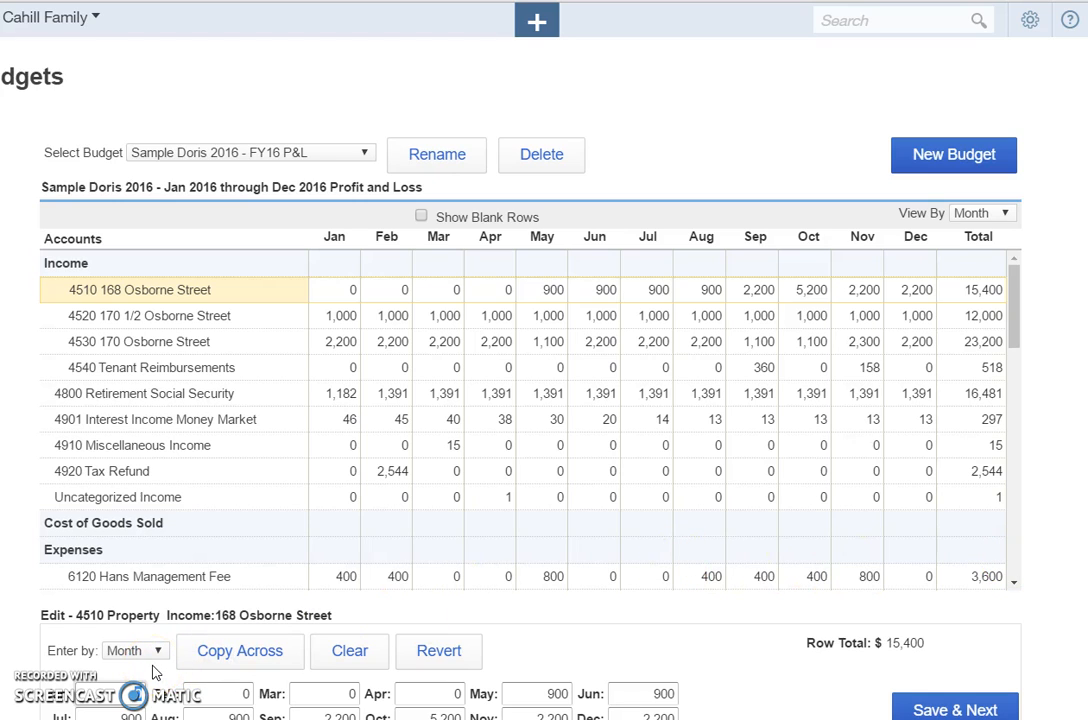
left_click(349, 290)
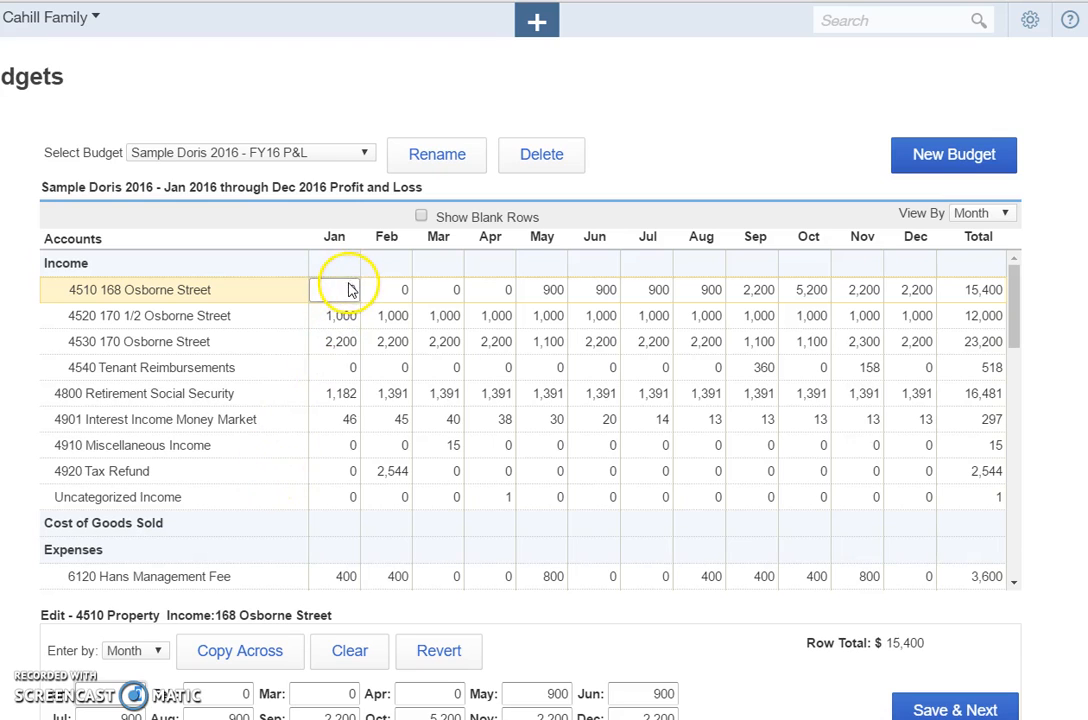
left_click(350, 290)
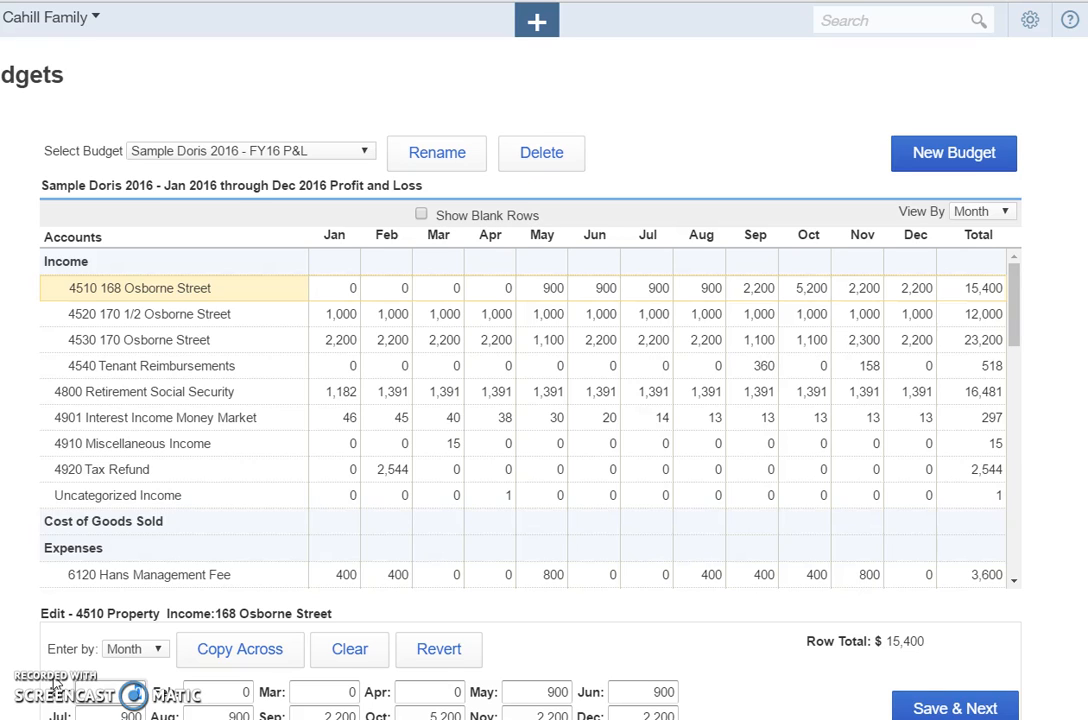
Set the 4510 property income amounts for January through April to 900 each and save the row.
type("900")
key("Tab")
type("900")
key("Tab")
type("900")
key("Tab")
type("900")
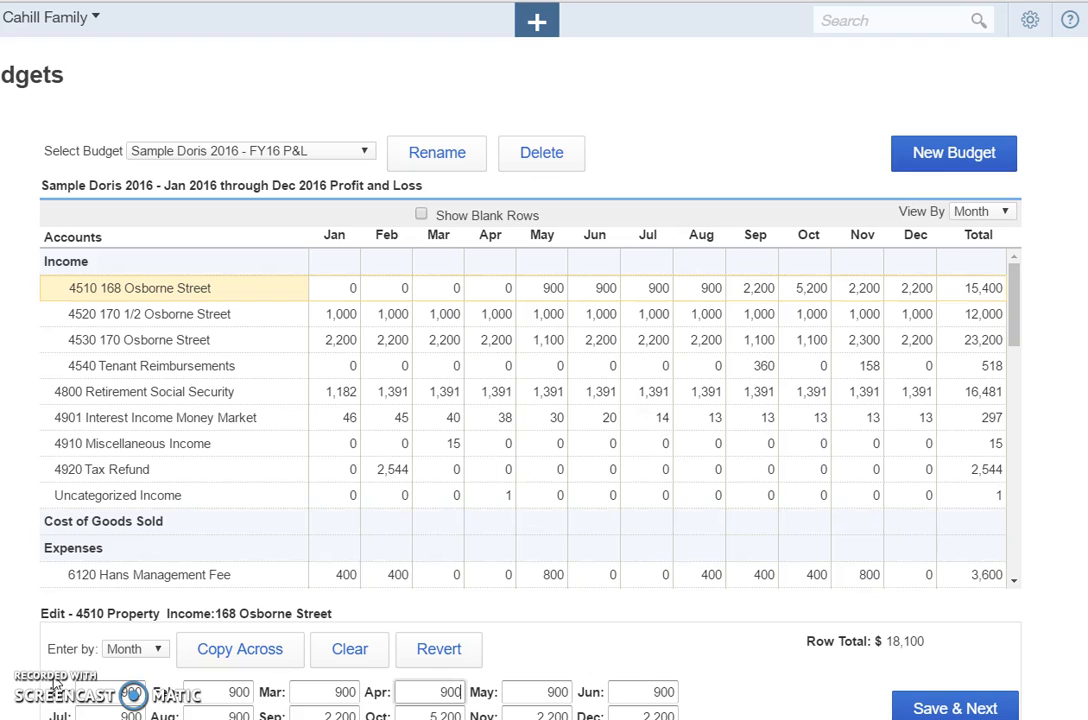
key("Tab")
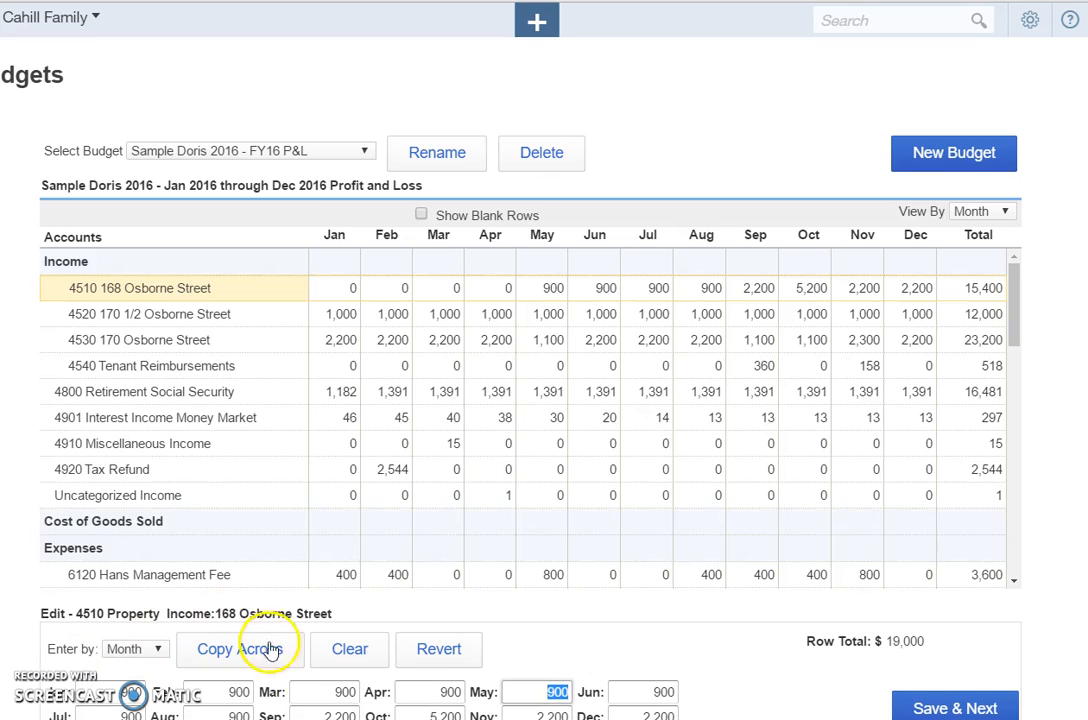
left_click(926, 709)
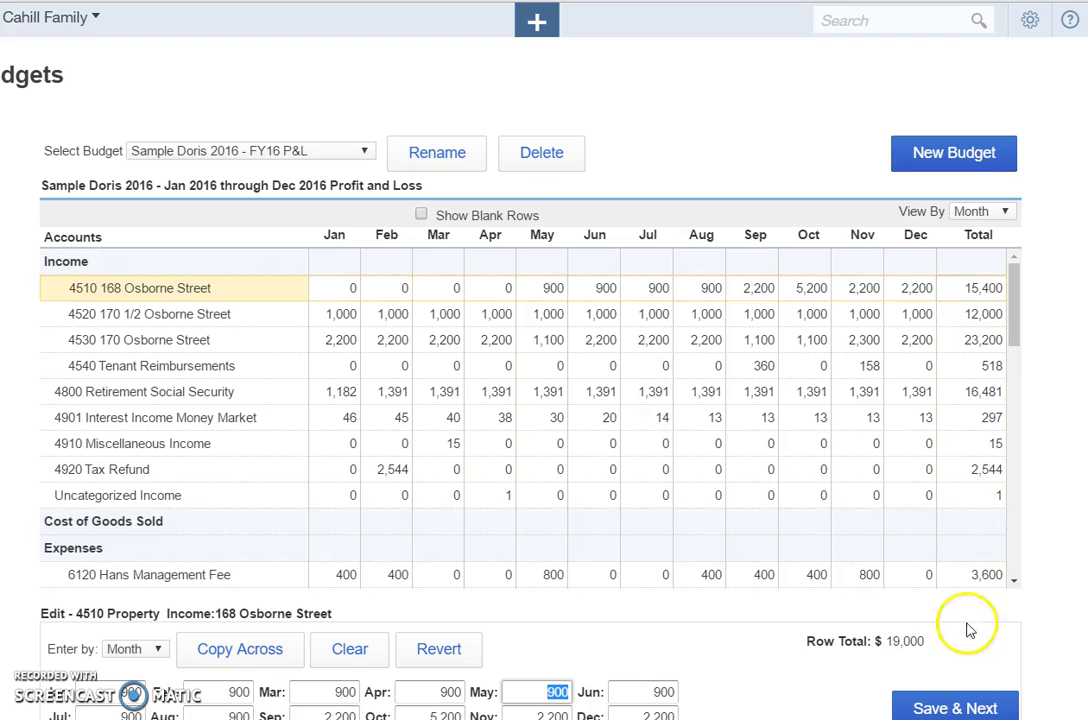
left_click(957, 708)
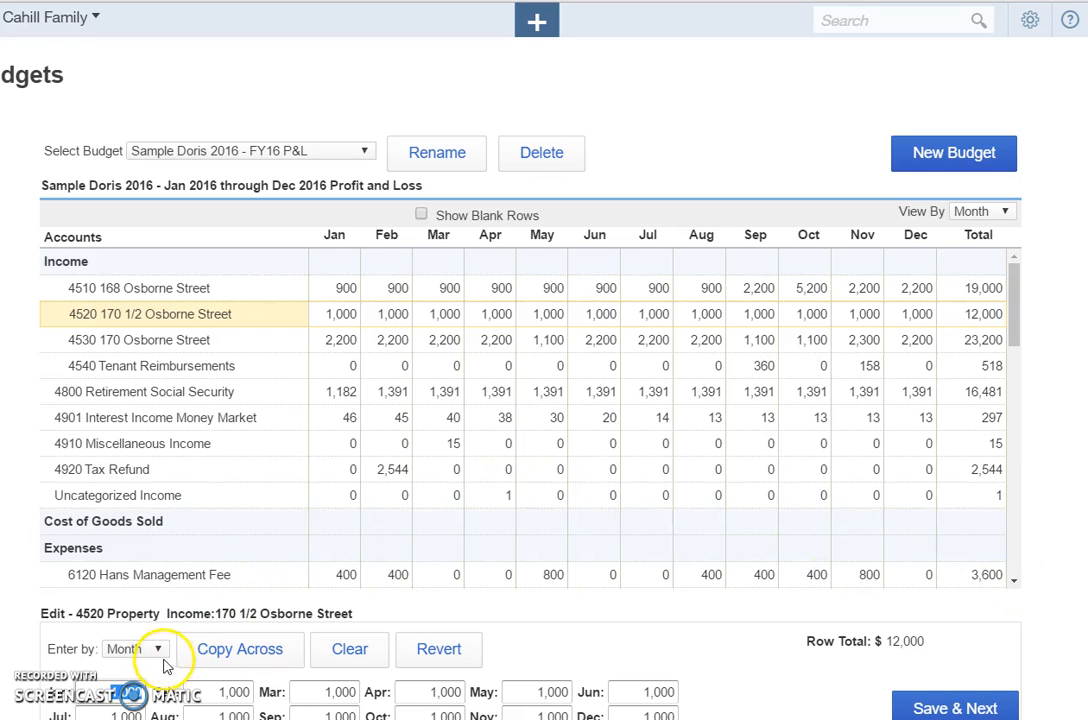
Switch the 4520 property income row to yearly entry, set its annual amount to 14,000 and save it.
left_click(350, 322)
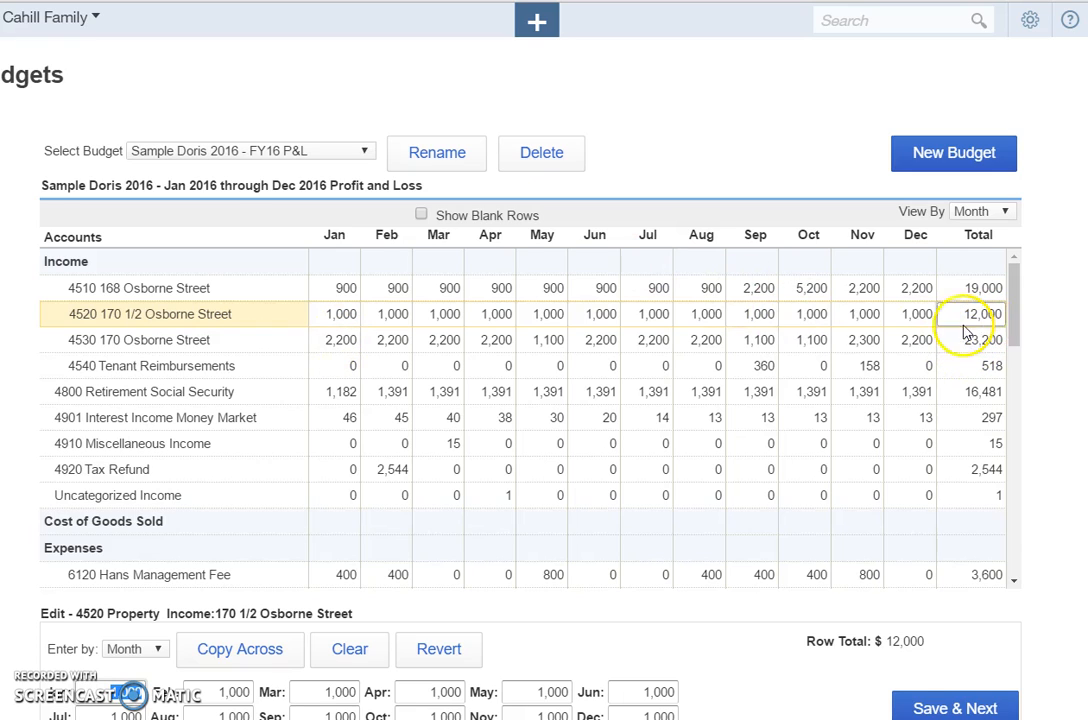
left_click(158, 650)
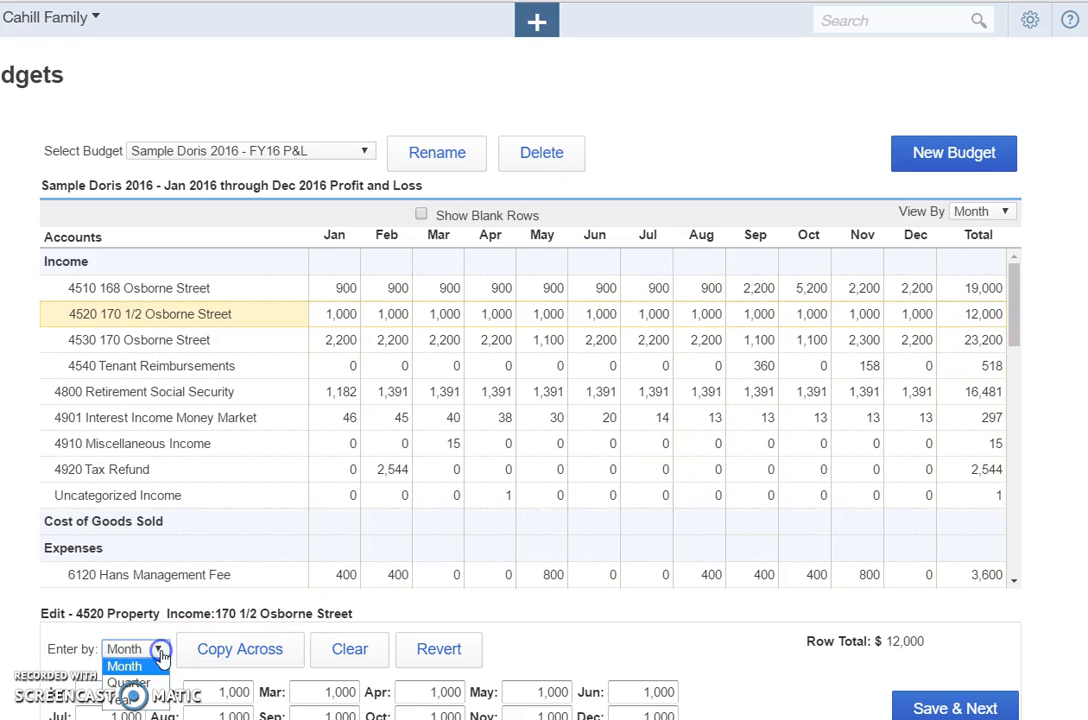
left_click(135, 699)
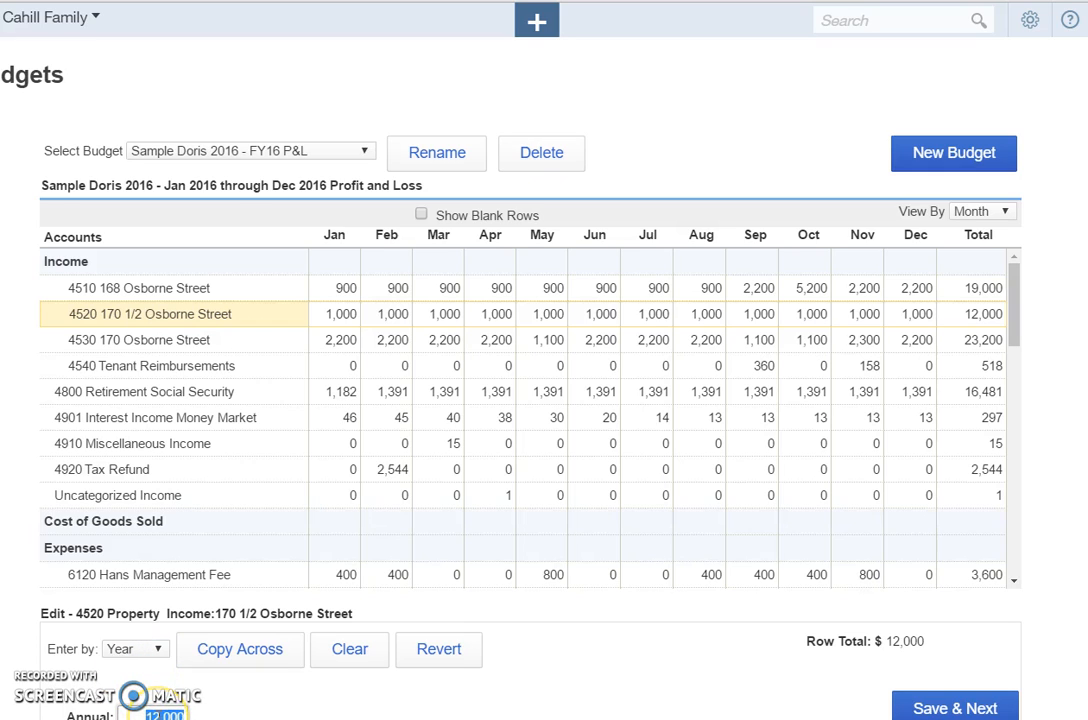
type("14,000")
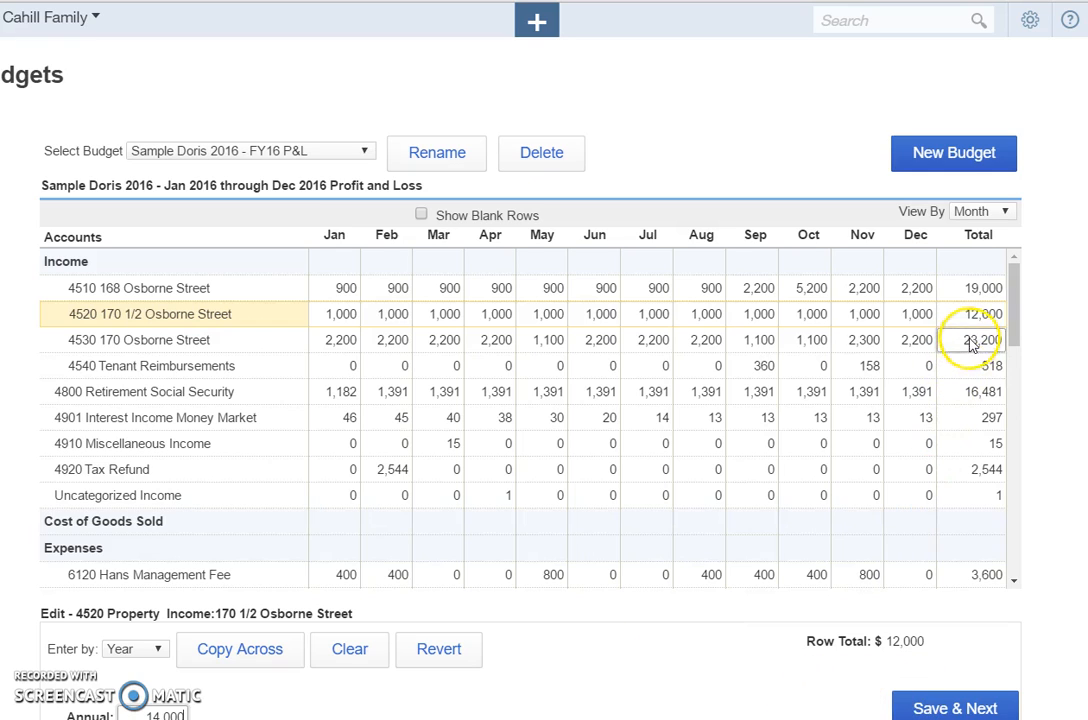
left_click(940, 708)
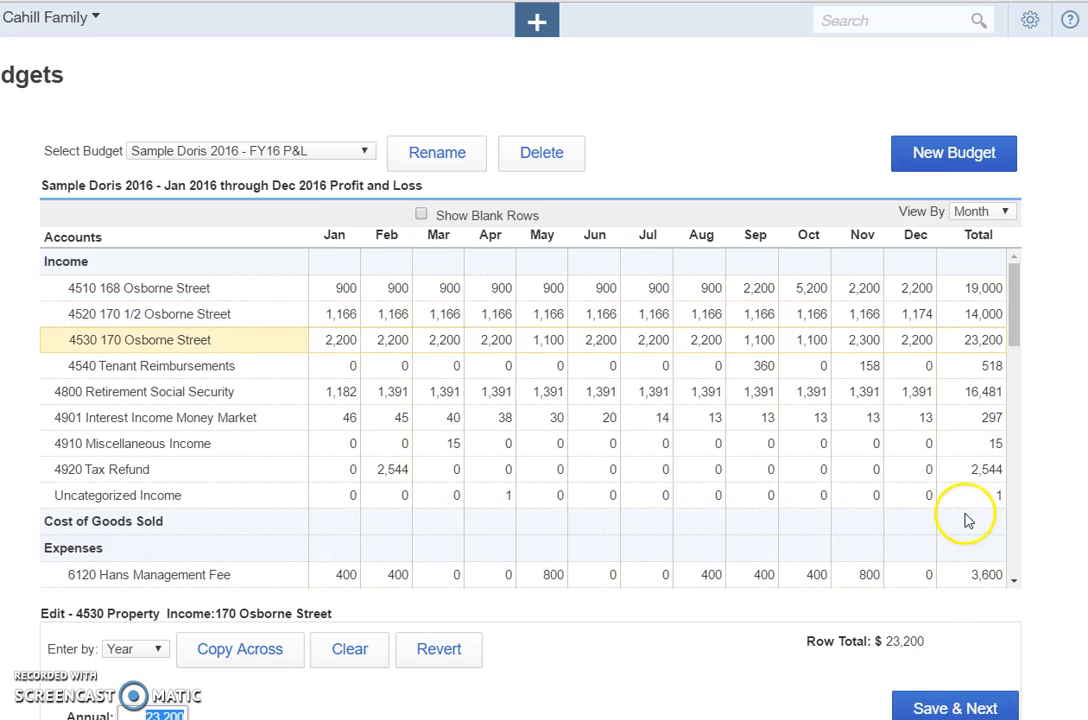
left_click_drag(1015, 313, 1017, 404)
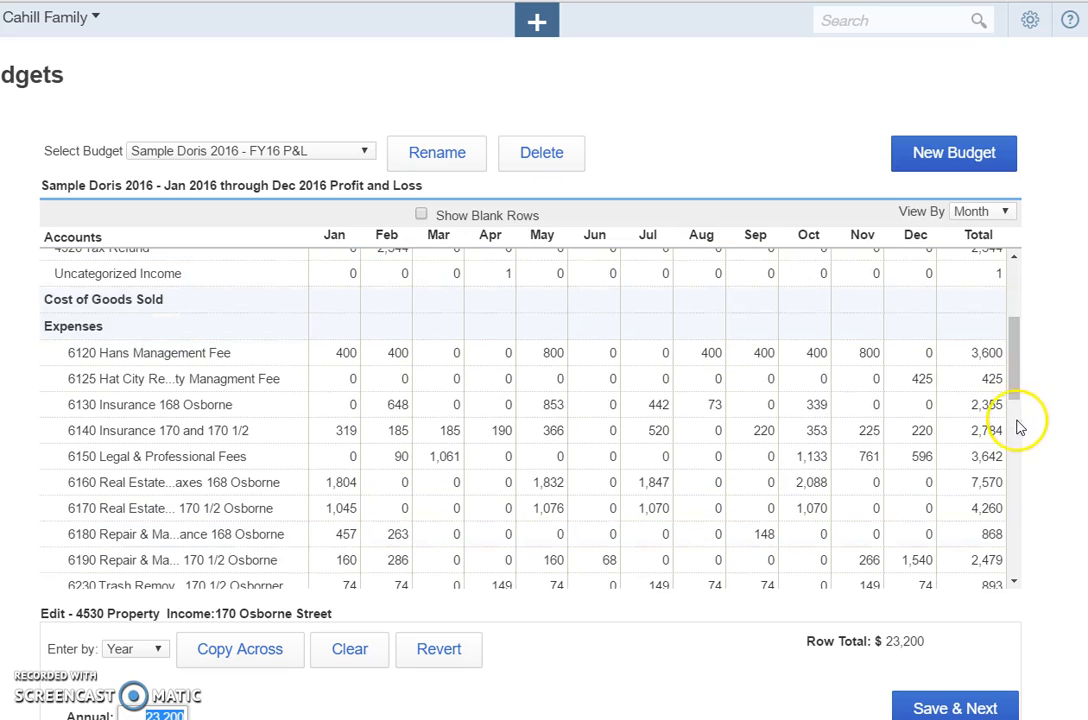
left_click(1015, 445)
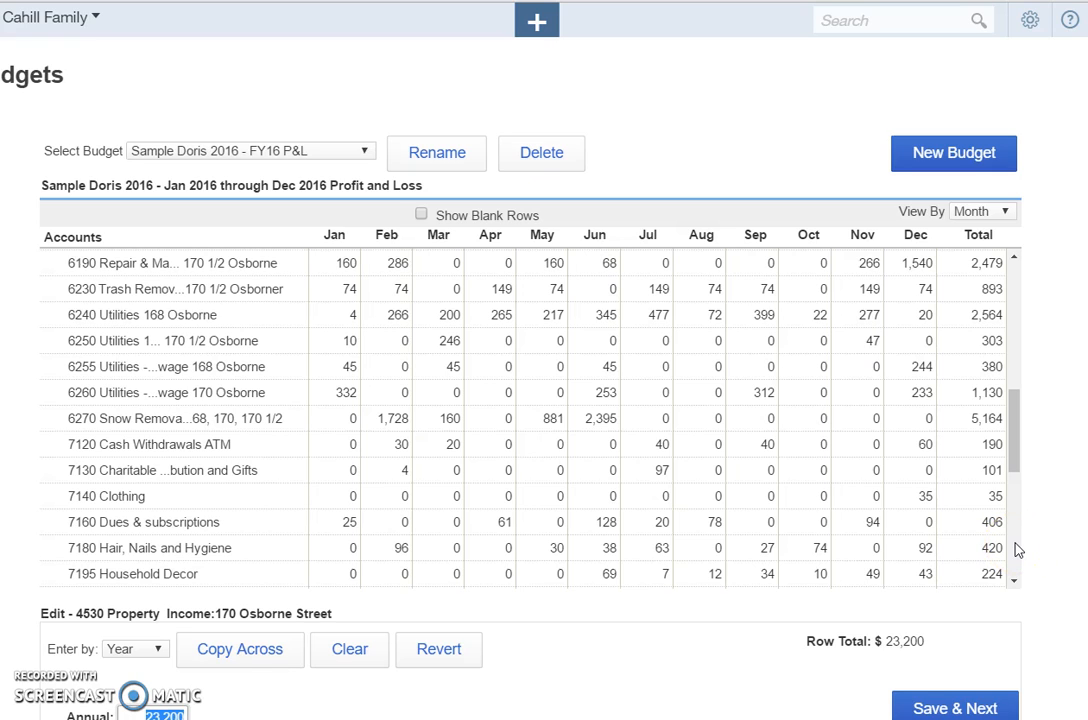
left_click(605, 265)
type("0")
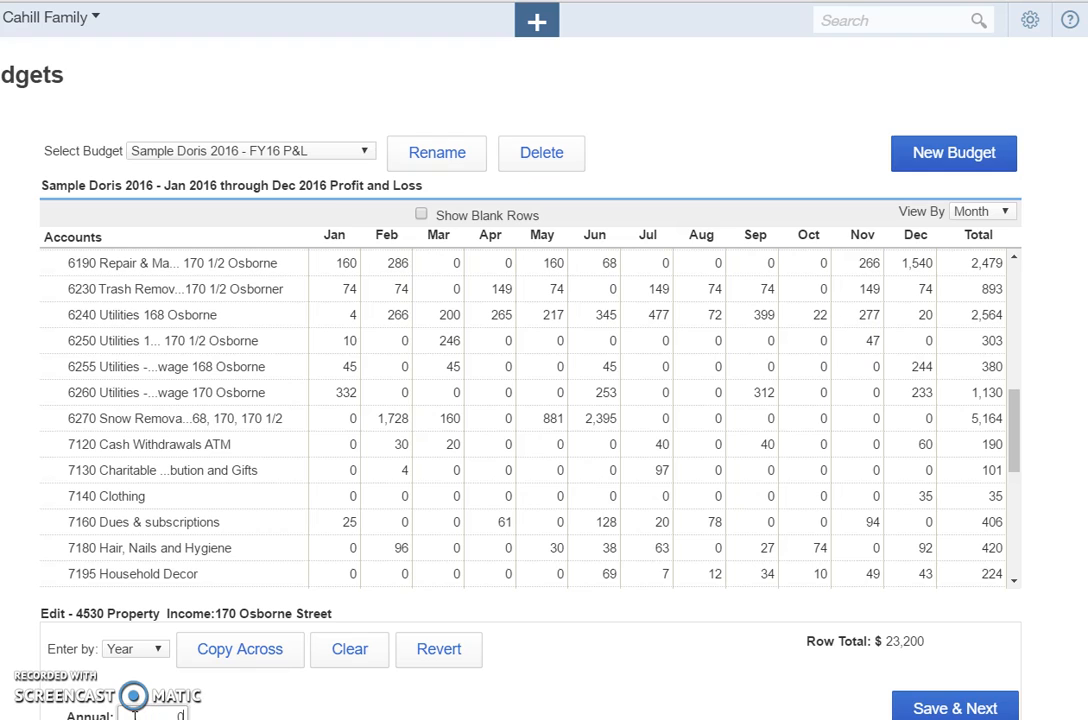
left_click(918, 708)
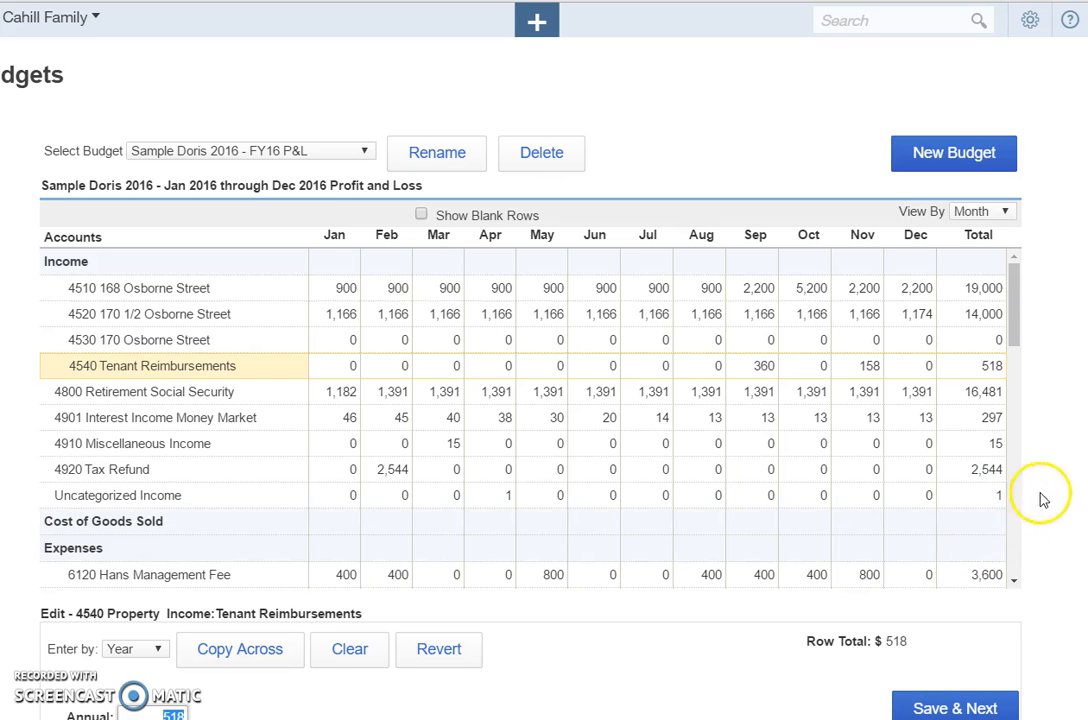
double_click(1008, 540)
scroll(1010, 545, "down", 3)
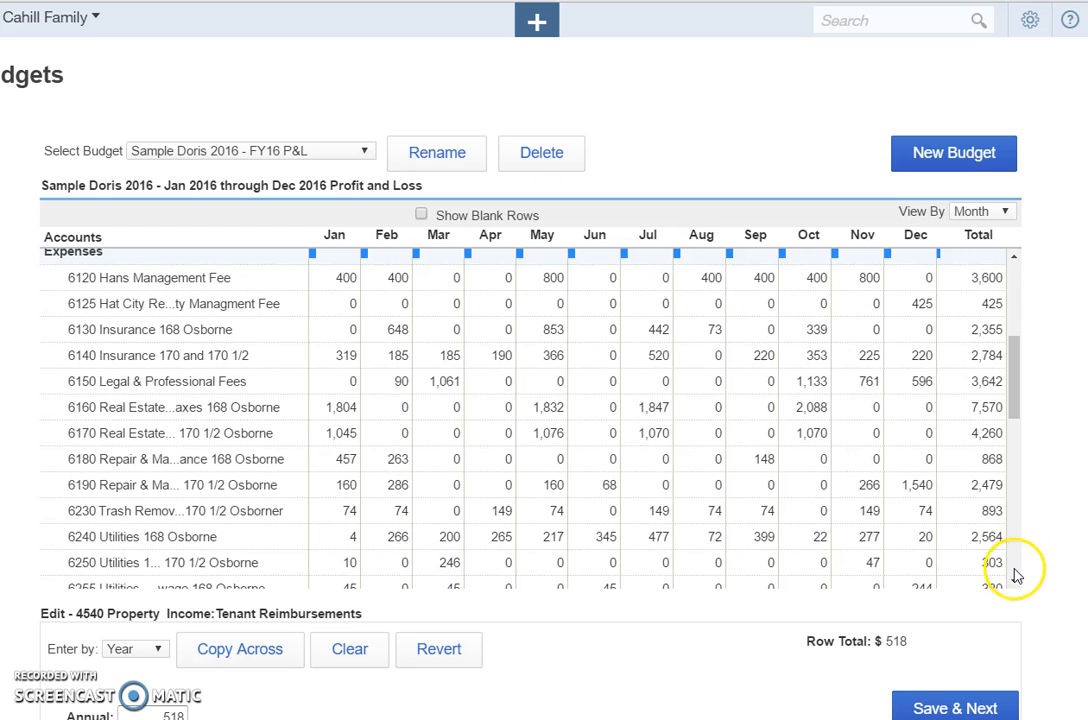
left_click(1014, 581)
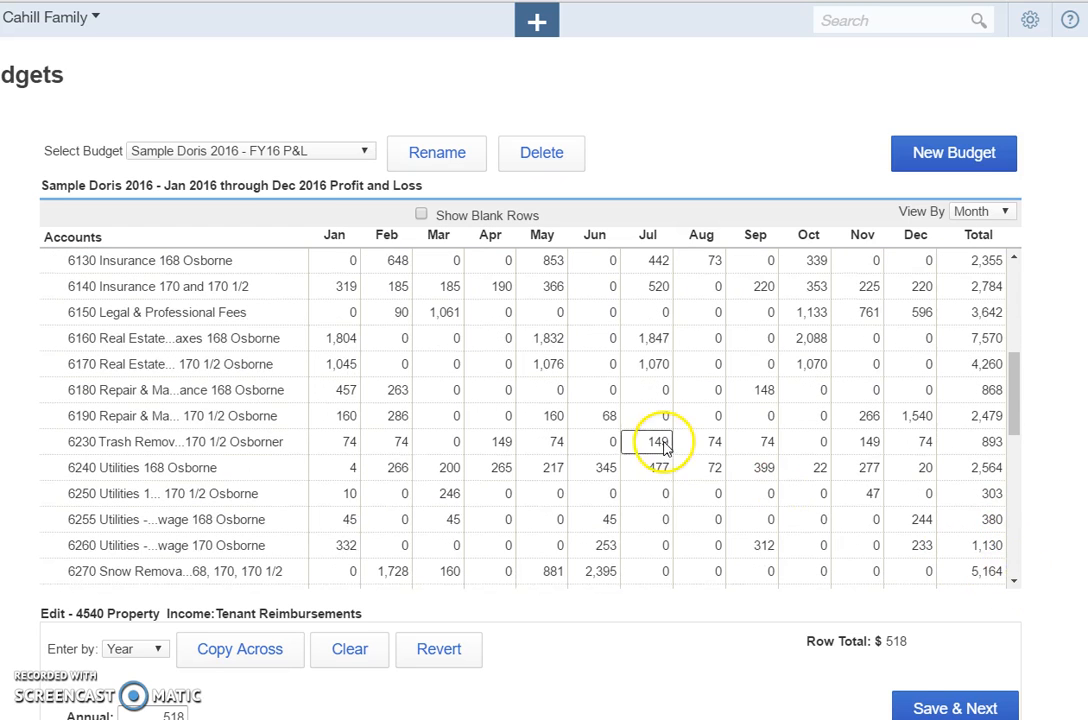
left_click(349, 468)
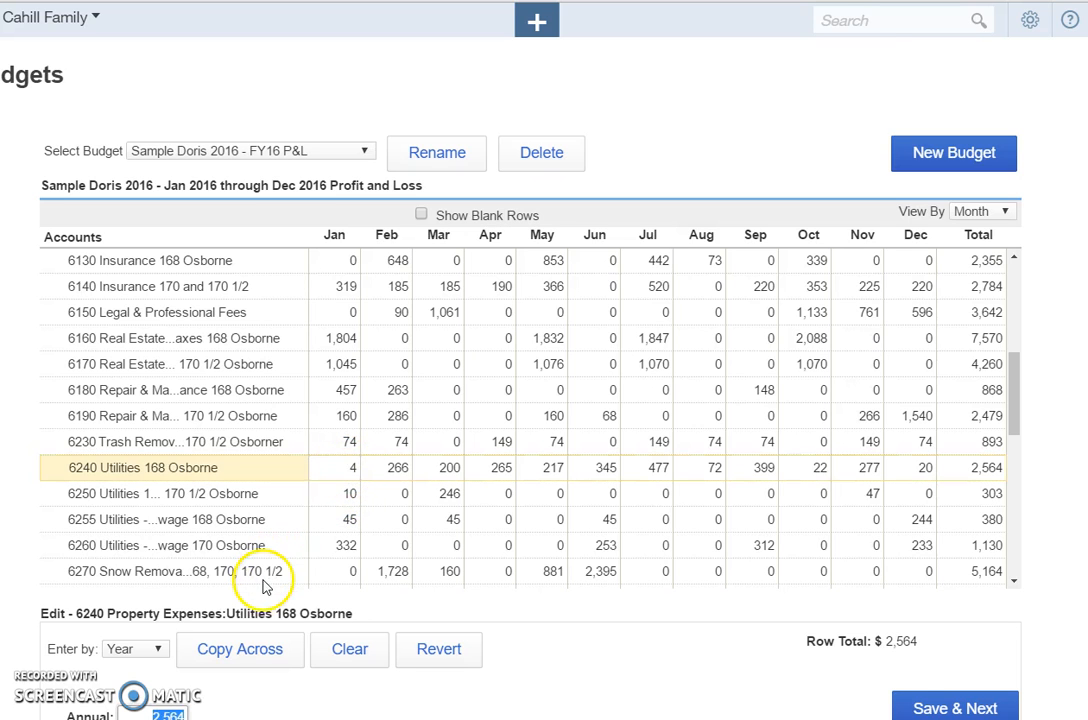
key("ctrl+minus")
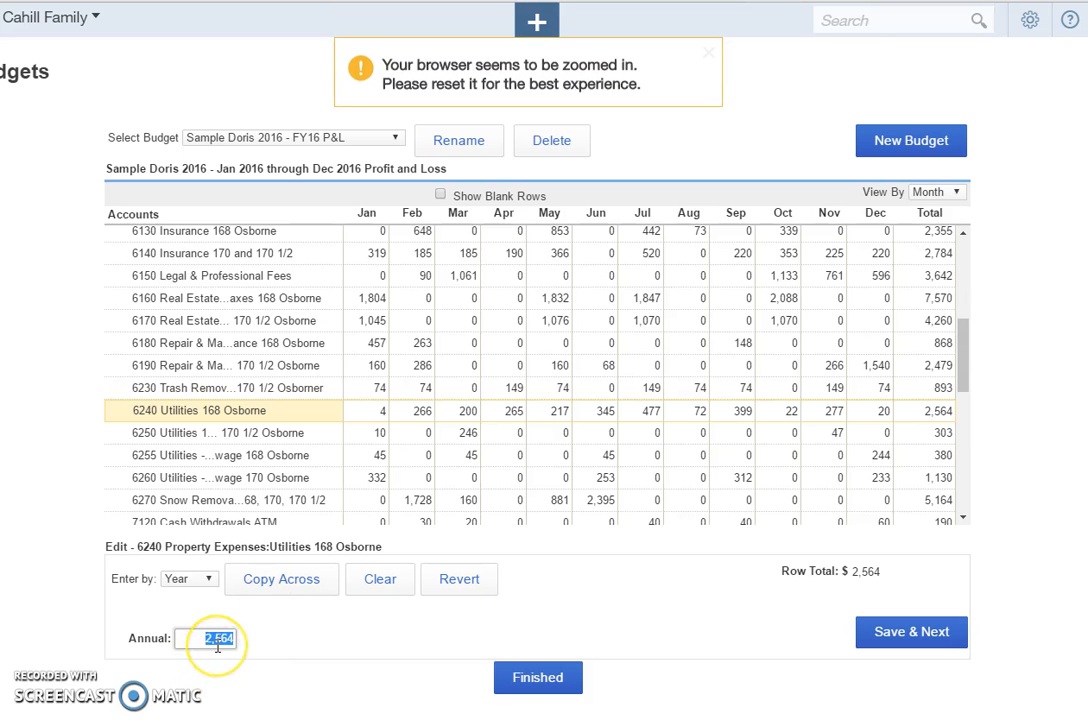
type("0")
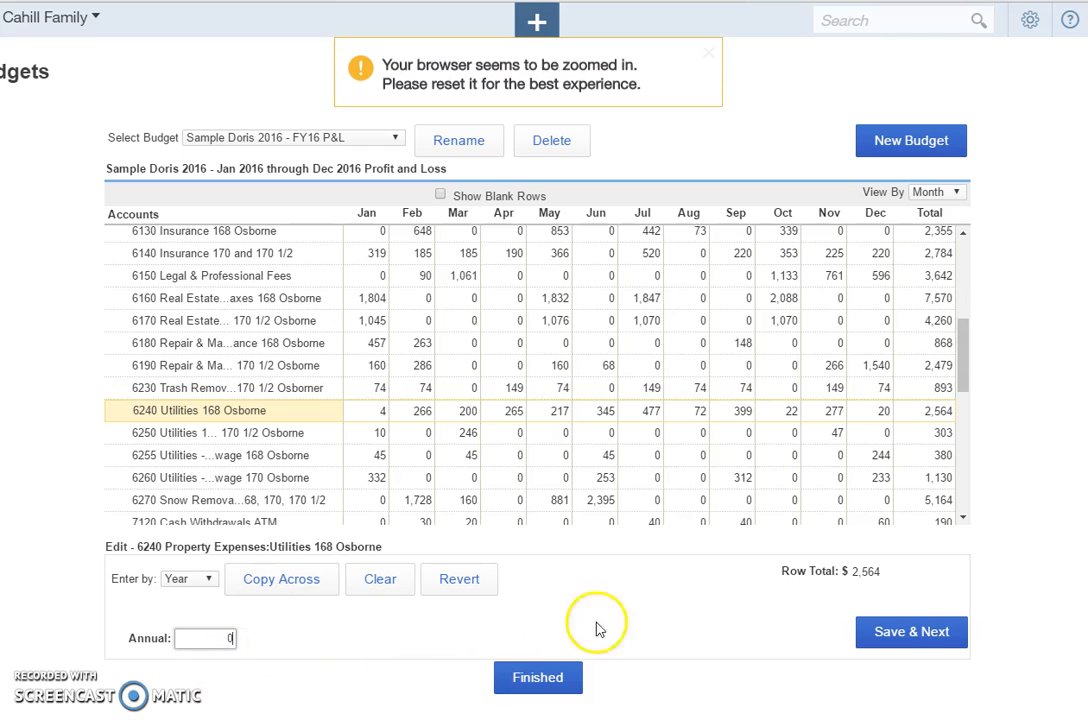
left_click(905, 640)
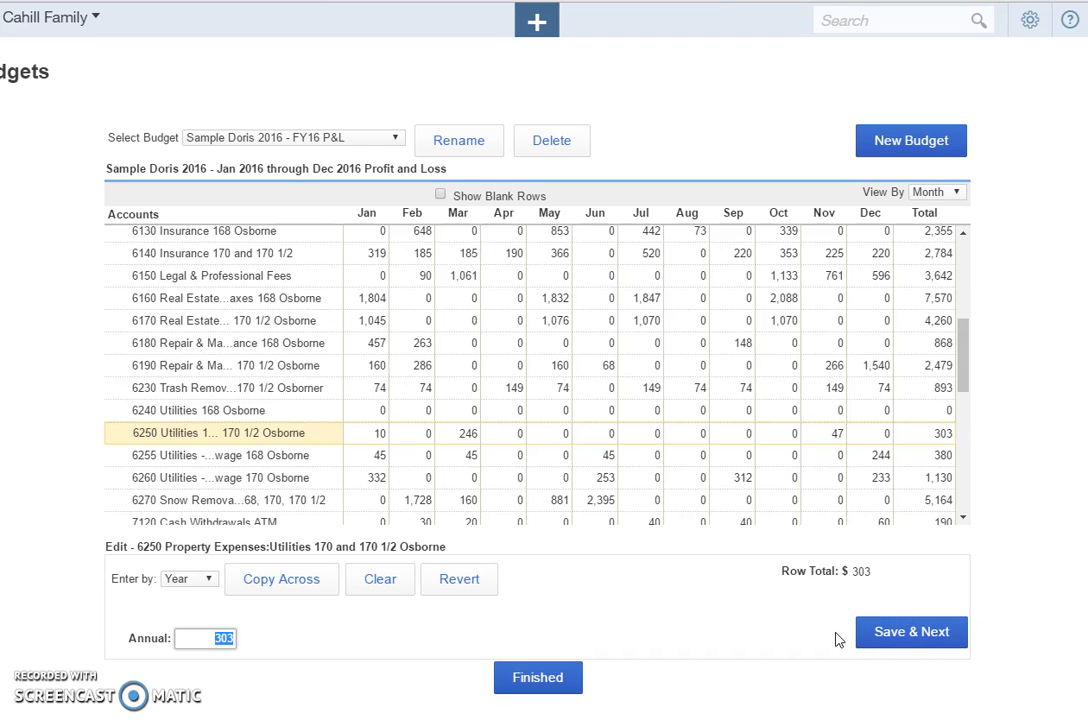
Rename the budget by adding "Final" to the end of its current name.
left_click(481, 155)
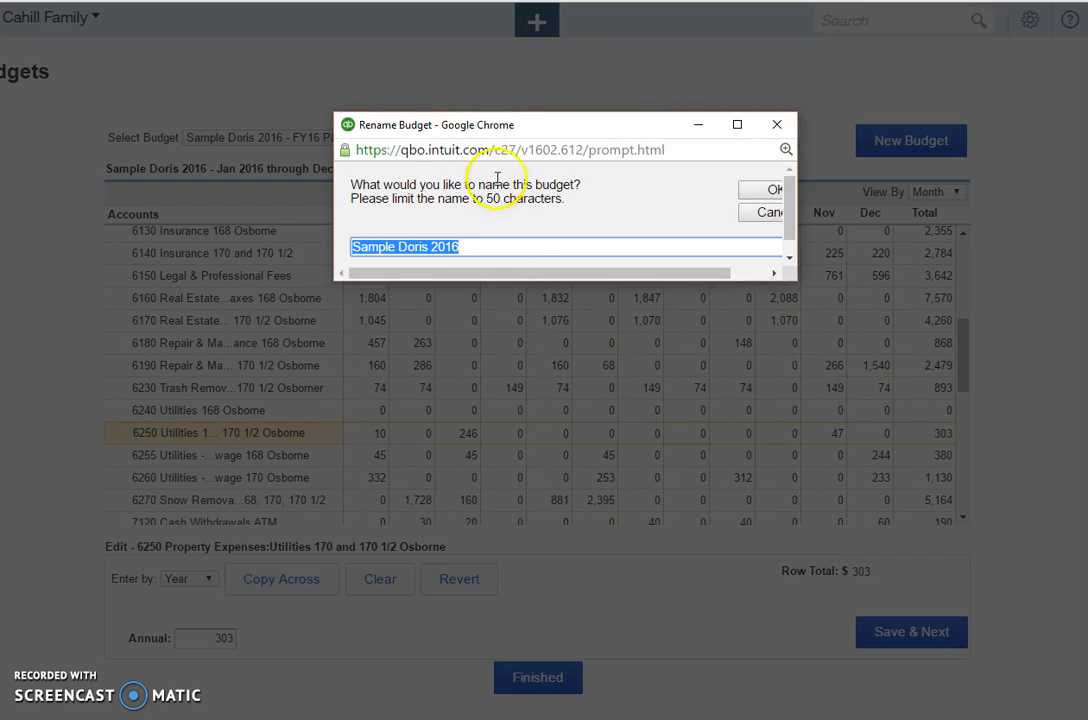
left_click(504, 245)
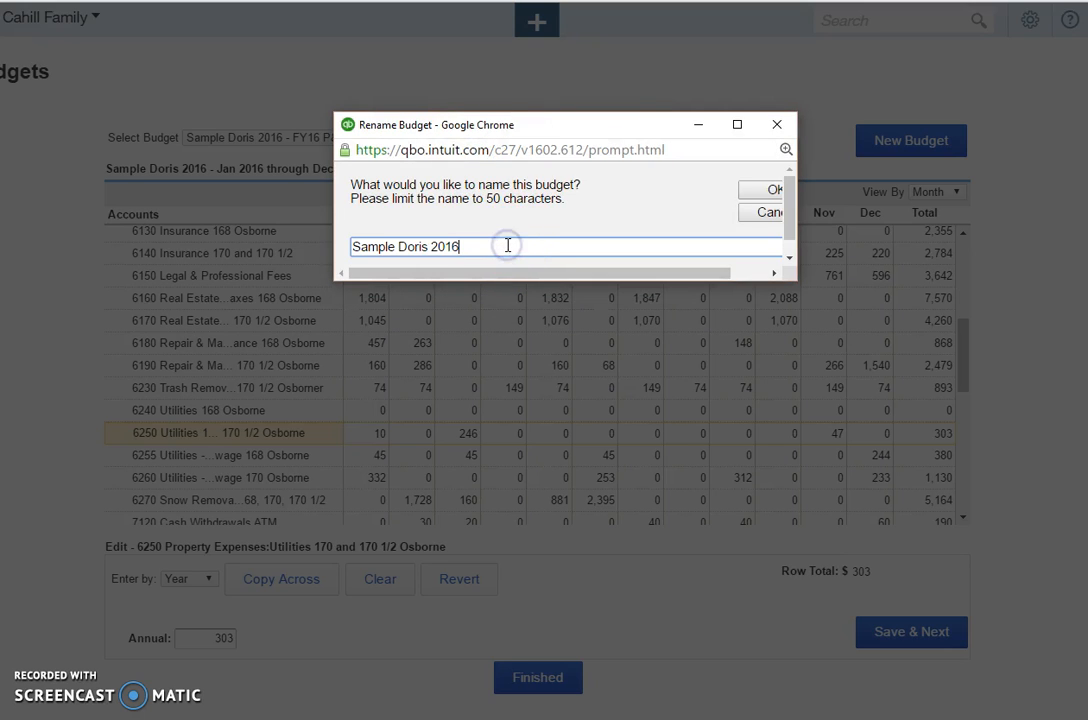
type("Fion")
key("ctrl+plus")
key("ctrl+plus")
key("ctrl+plus")
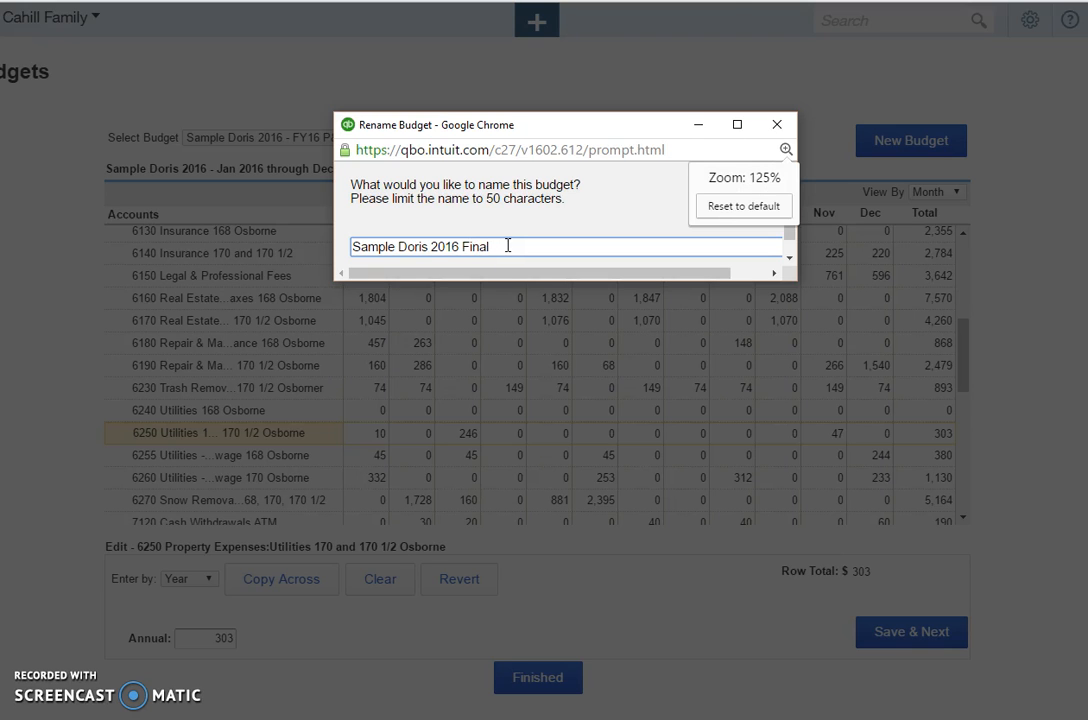
left_click(727, 212)
left_click(727, 193)
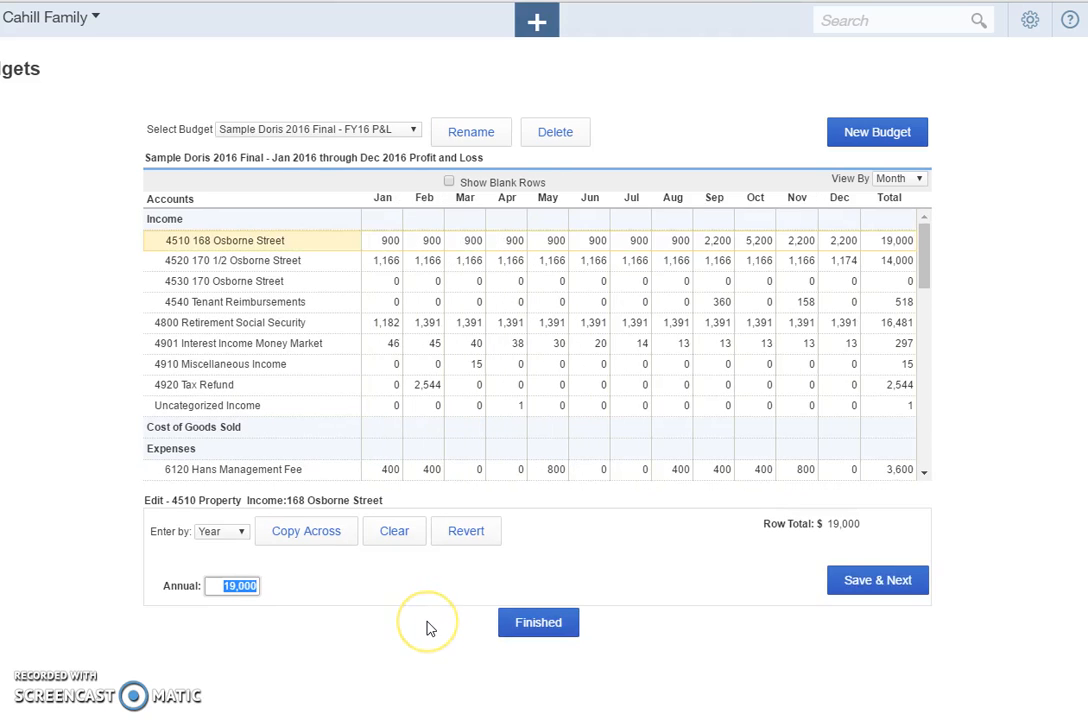
Finish editing the budget and open the Budget Overview report with its customization options.
left_click(506, 630)
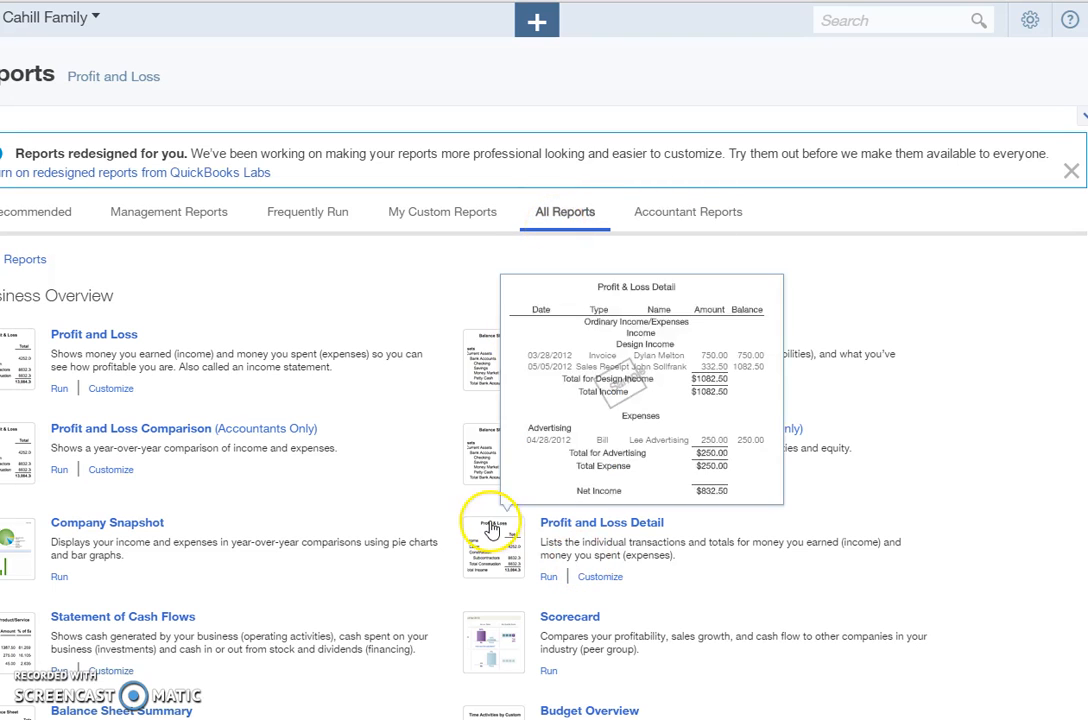
left_click(612, 712)
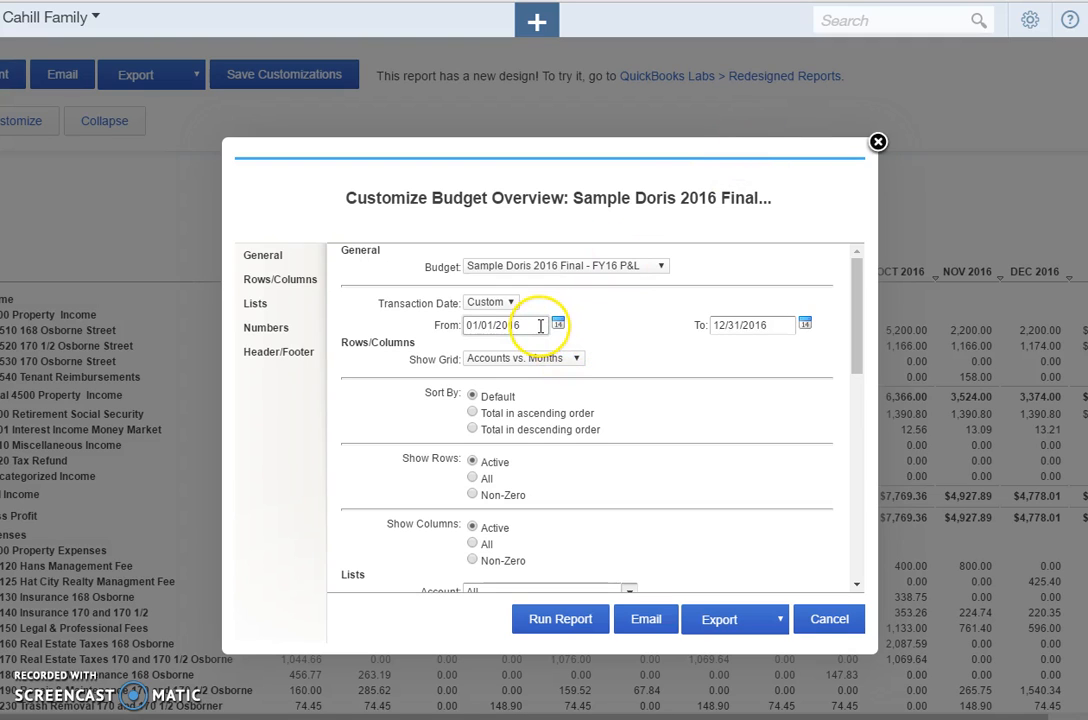
Customize the Budget Overview to show Accounts vs. Total with non-zero columns for the final 2016 budget, and run the report.
left_click(550, 359)
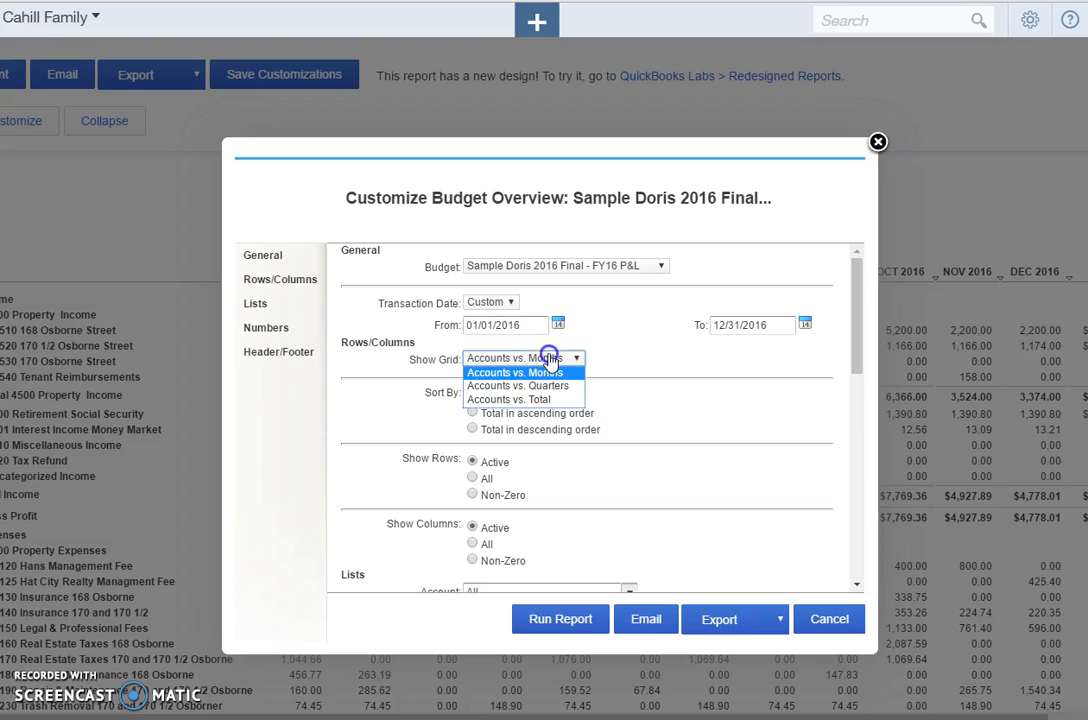
left_click(555, 385)
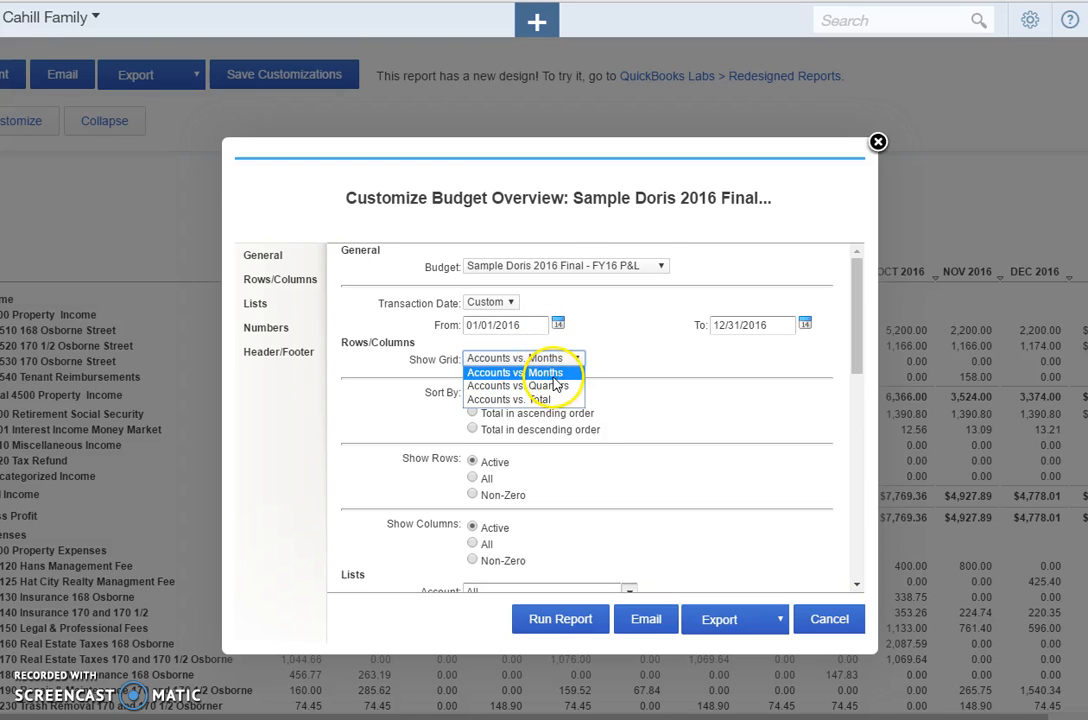
left_click(555, 400)
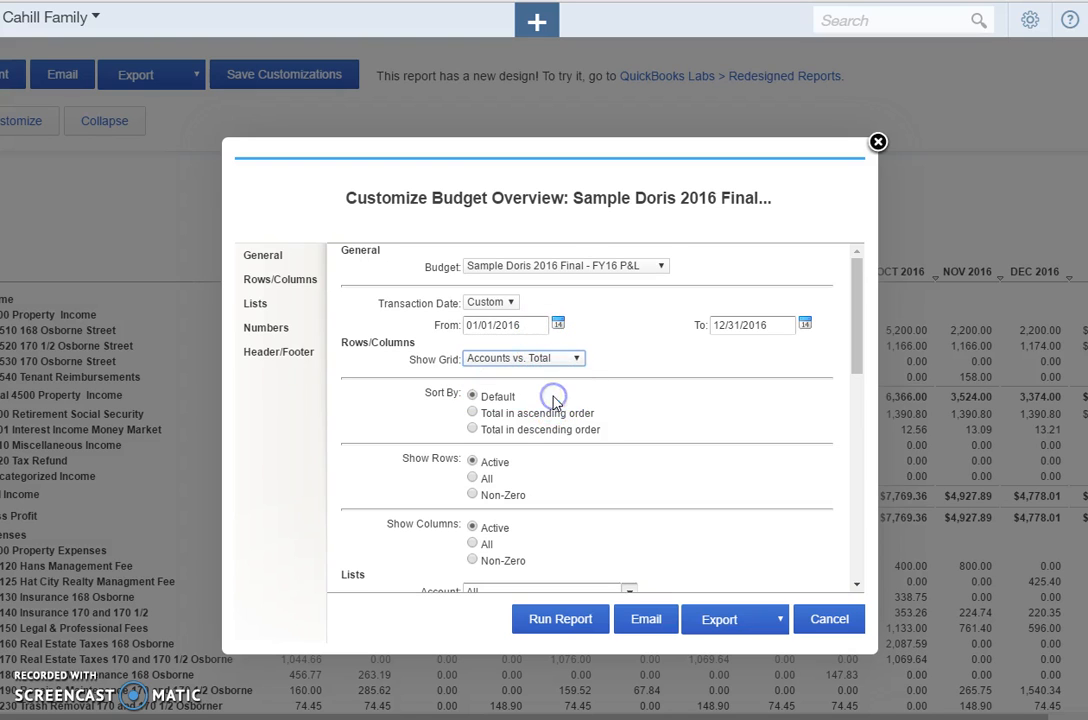
left_click(474, 561)
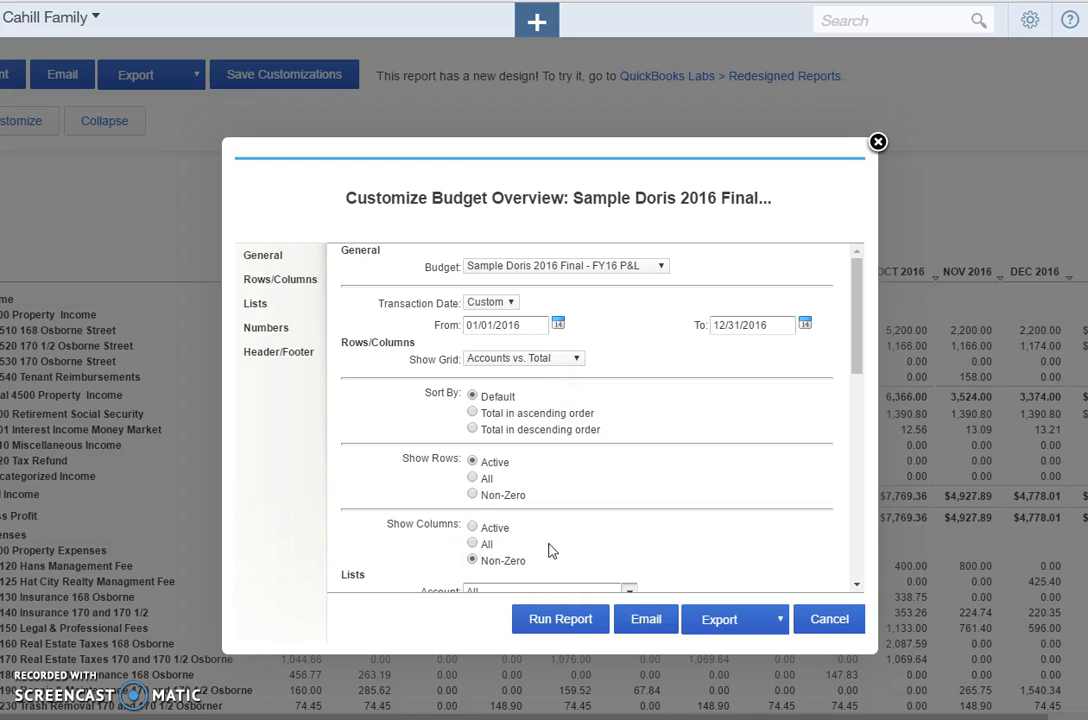
left_click(855, 583)
left_click(855, 328)
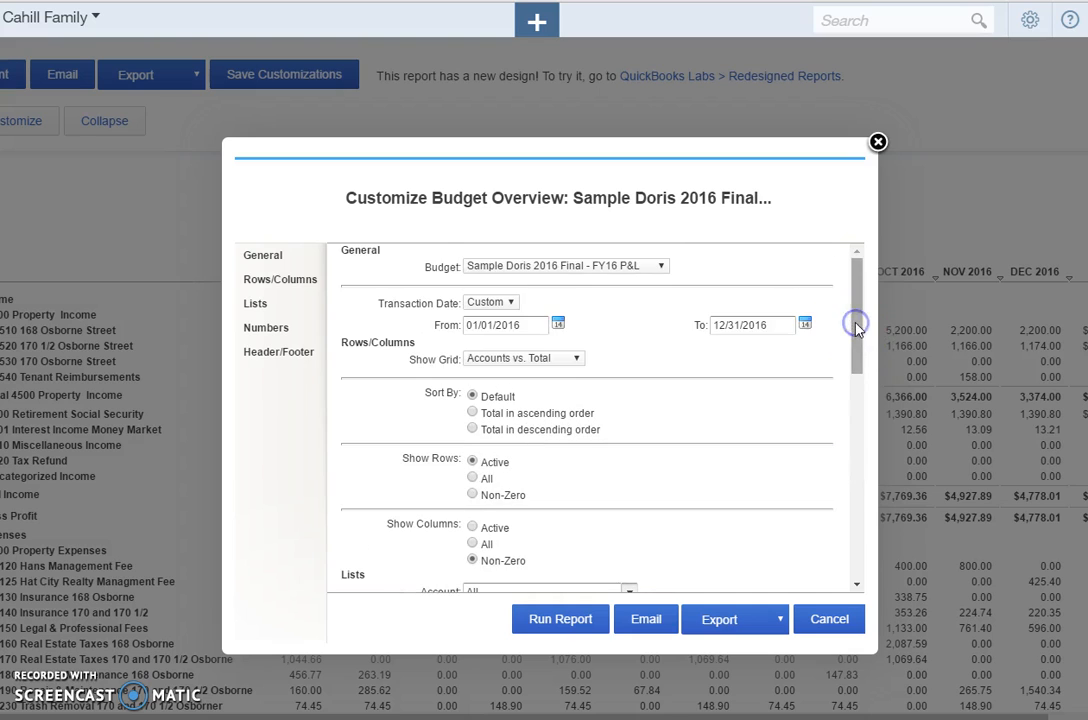
left_click(570, 271)
left_click(566, 272)
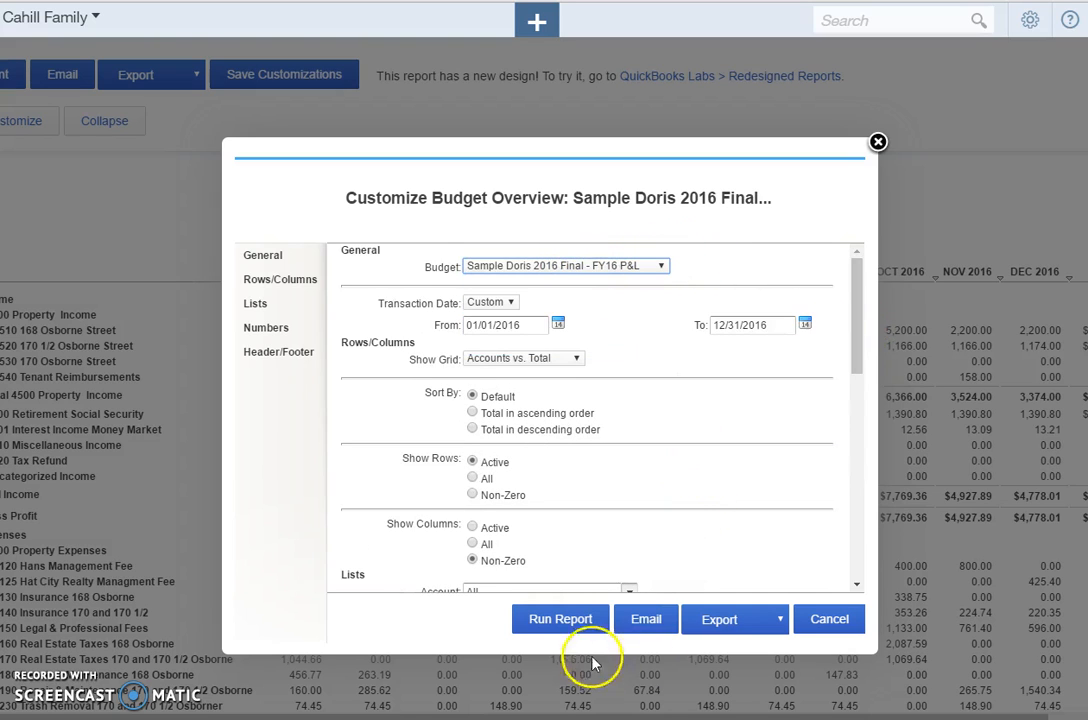
left_click(581, 626)
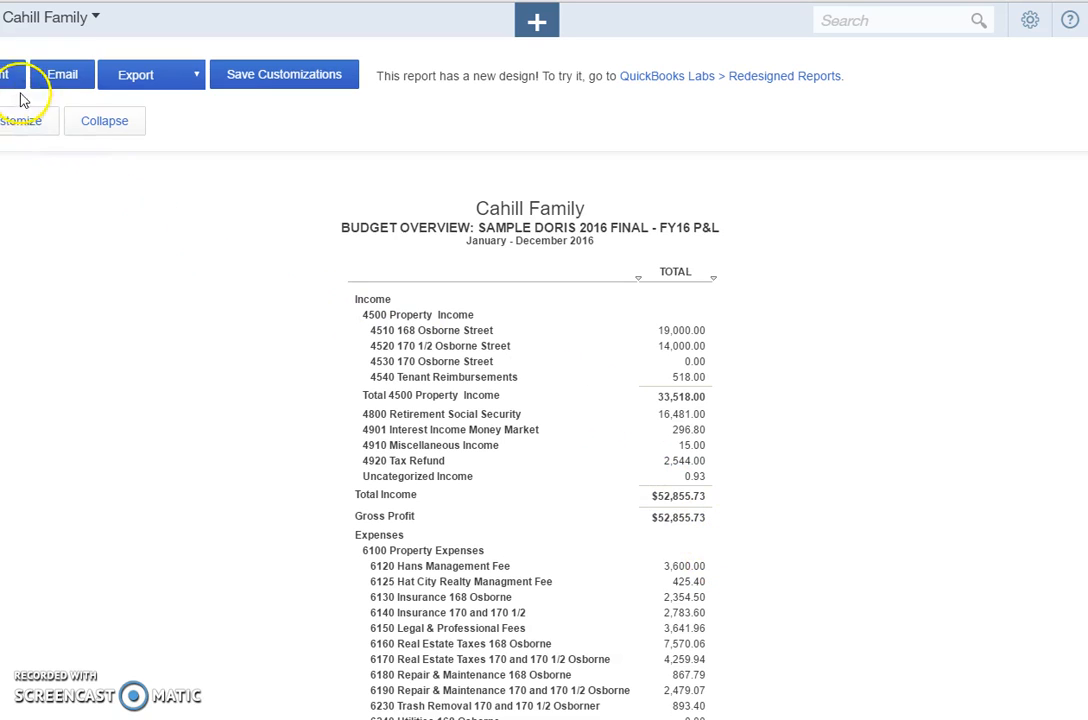
Collapse the Budget Overview report so that only the parent accounts are listed.
left_click(92, 128)
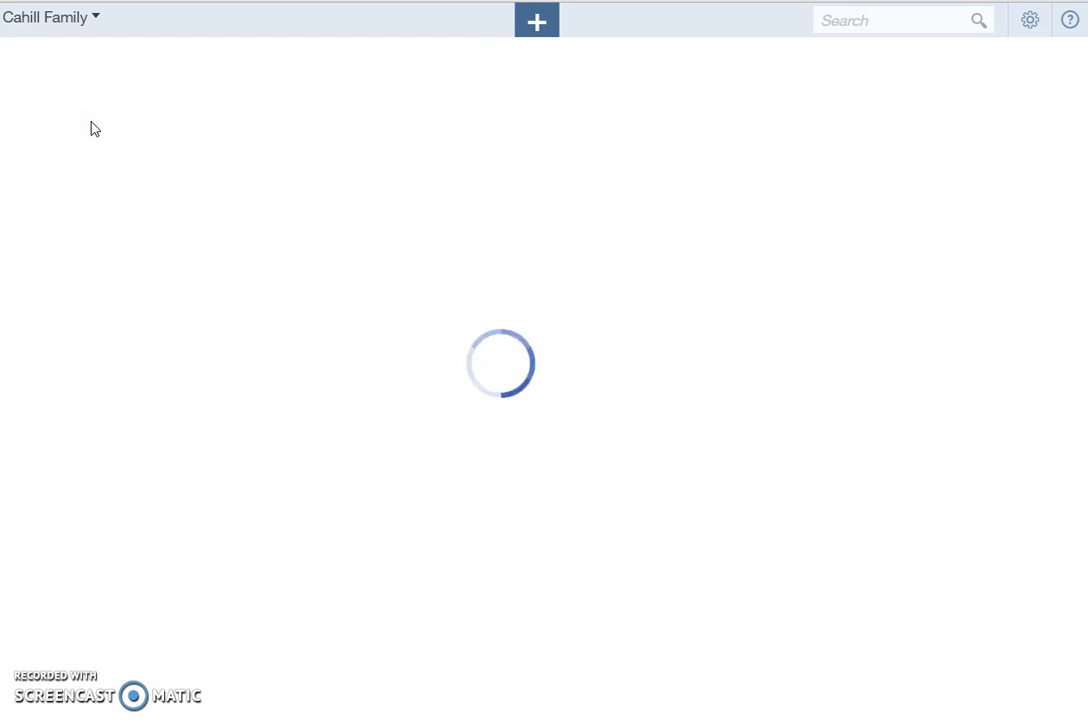
left_click(167, 157)
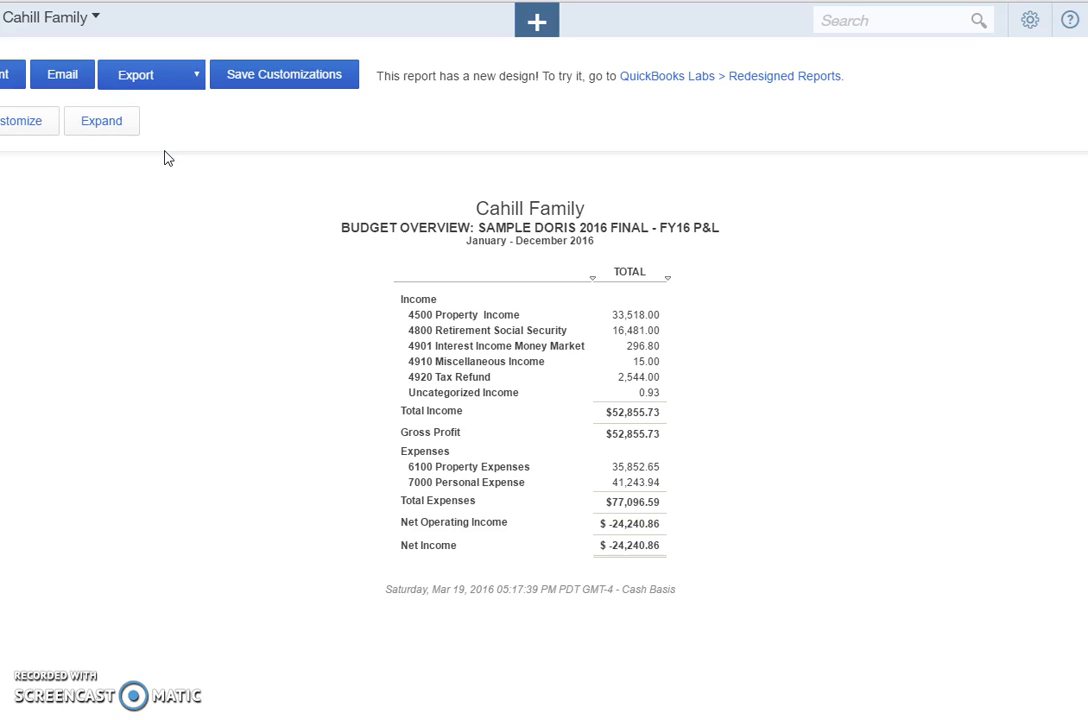
left_click(82, 75)
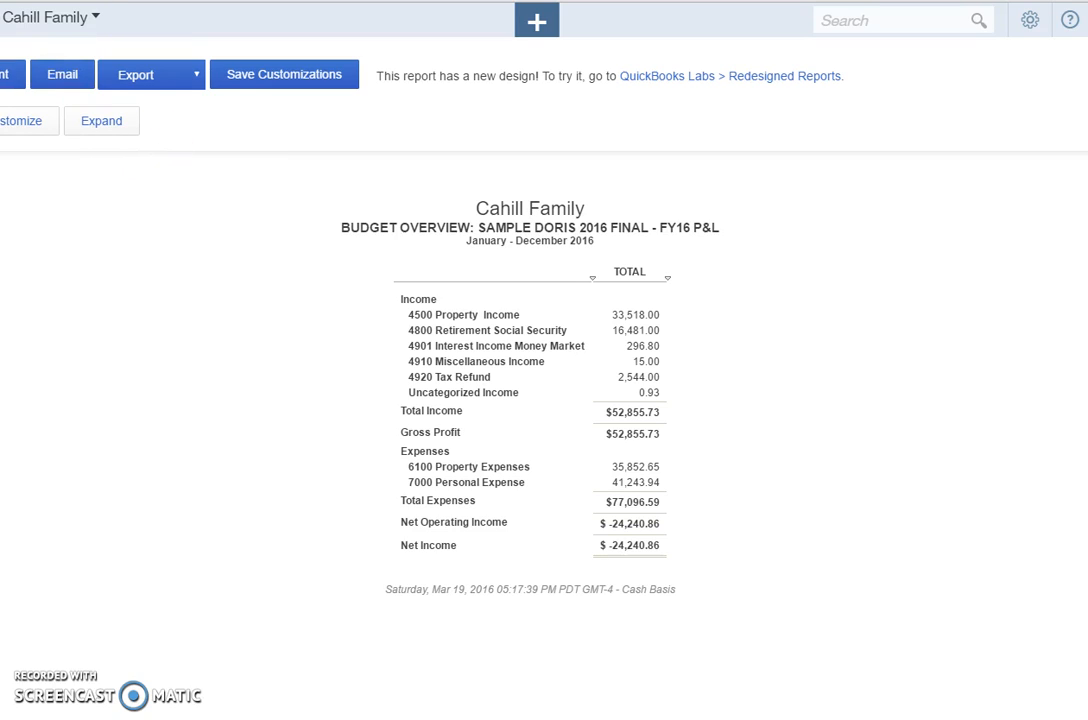